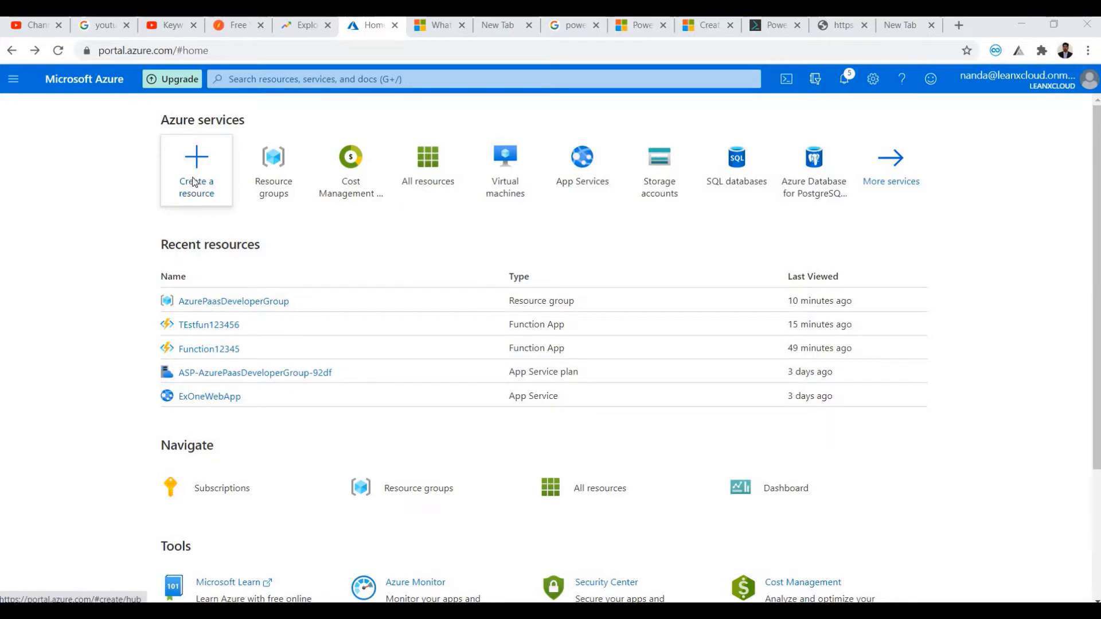
Step: Search the Marketplace for "functions" and start creating Microsoft's Function App resource
{"action": "left_click", "coordinate": [194, 188]}
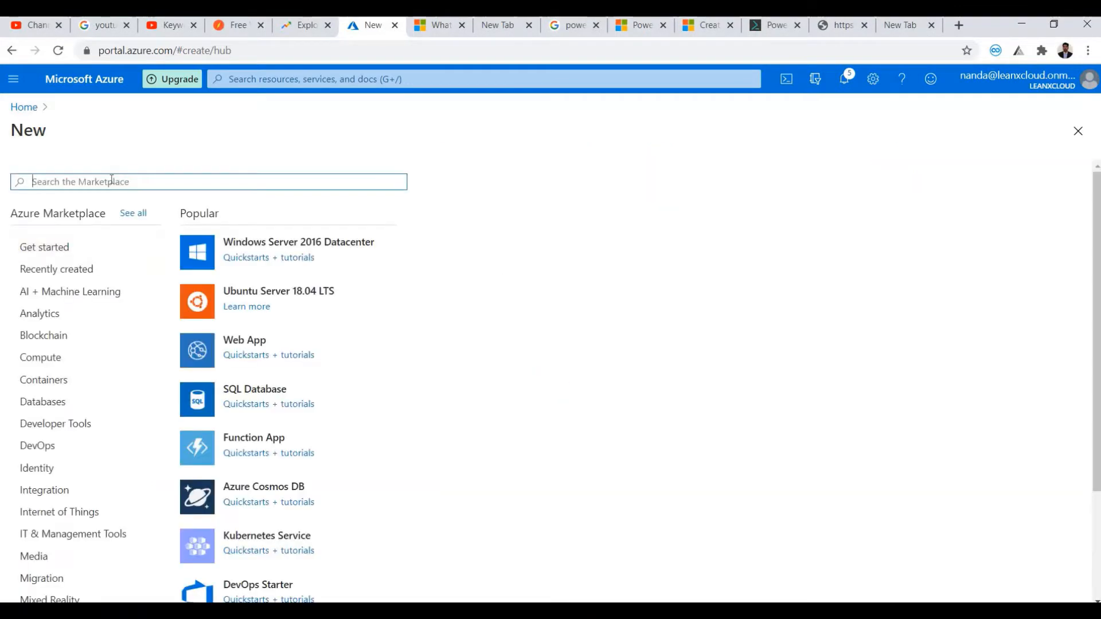
{"action": "type", "text": "functions"}
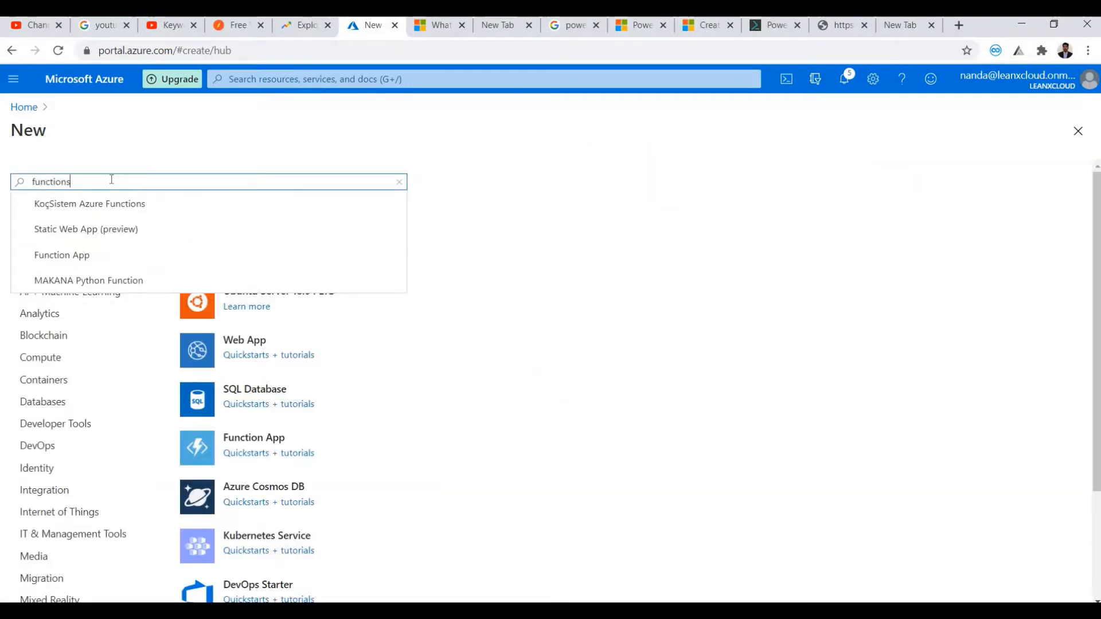
{"action": "key", "text": "Return"}
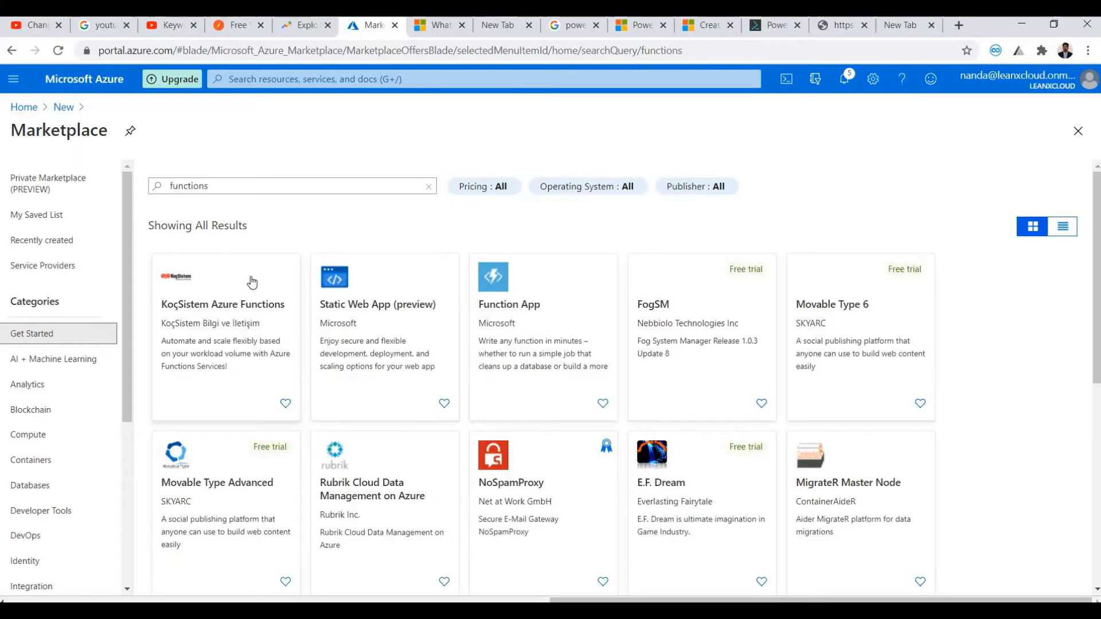
{"action": "left_click", "coordinate": [502, 293]}
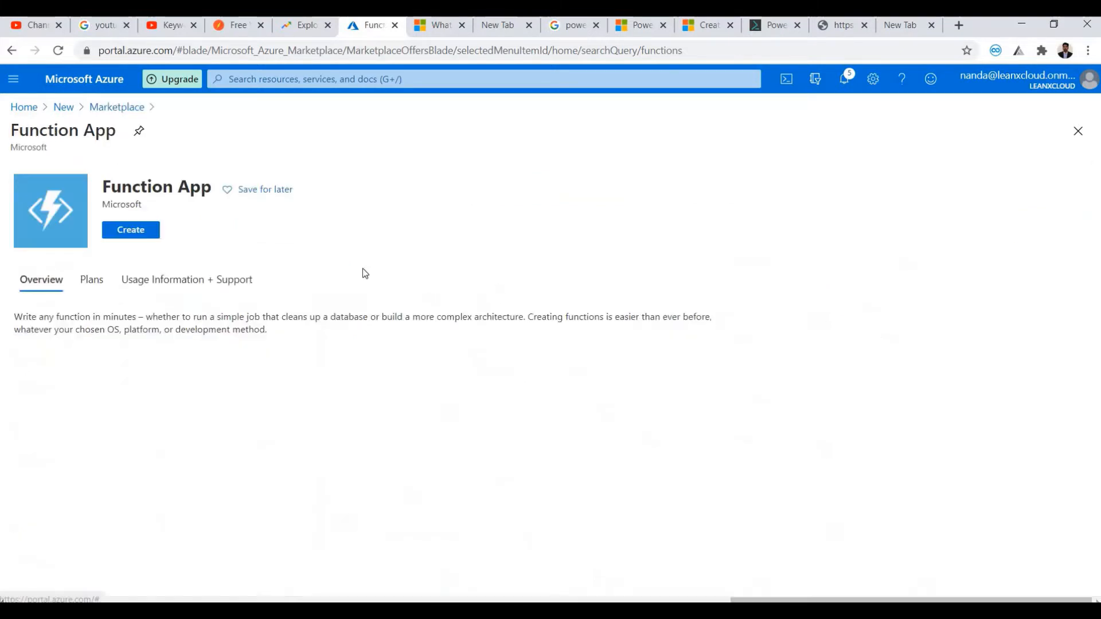
{"action": "left_click", "coordinate": [125, 235]}
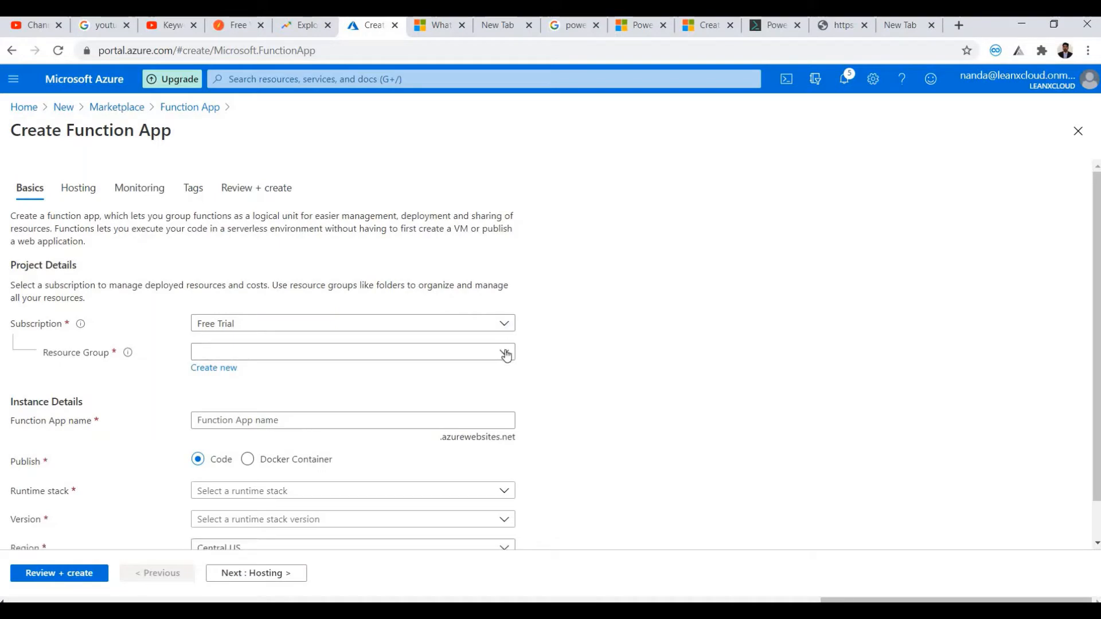
Step: Assign the function app to the AzurePaasDeveloperGroup resource group and name it FunctionsAppCoreLearn
{"action": "left_click", "coordinate": [505, 352]}
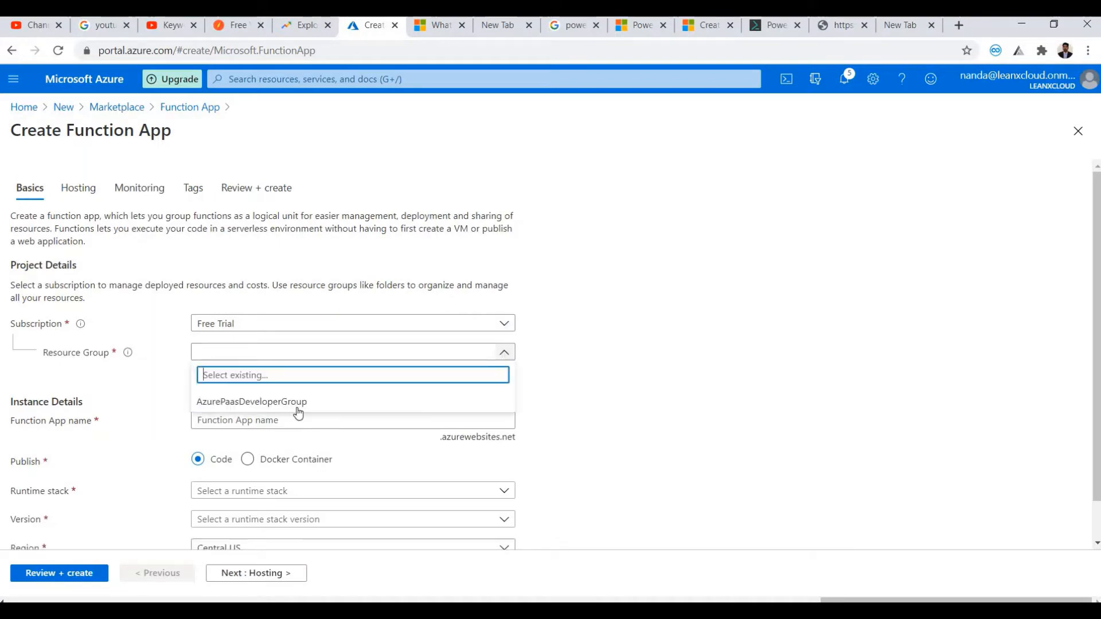
{"action": "left_click", "coordinate": [266, 404]}
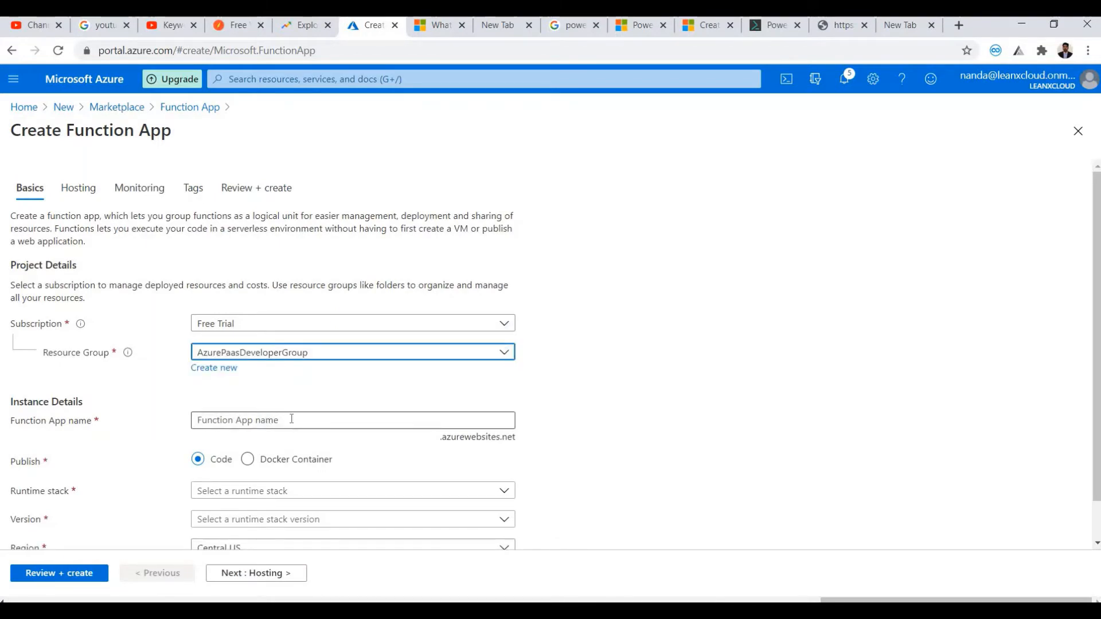
{"action": "left_click", "coordinate": [386, 420]}
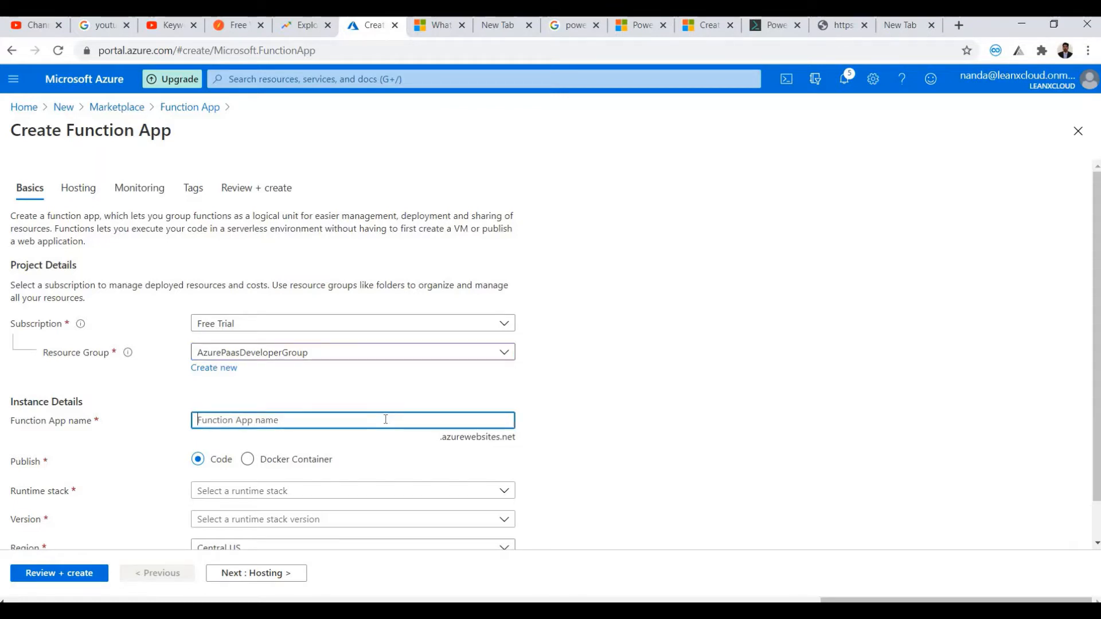
{"action": "type", "text": "Functions"}
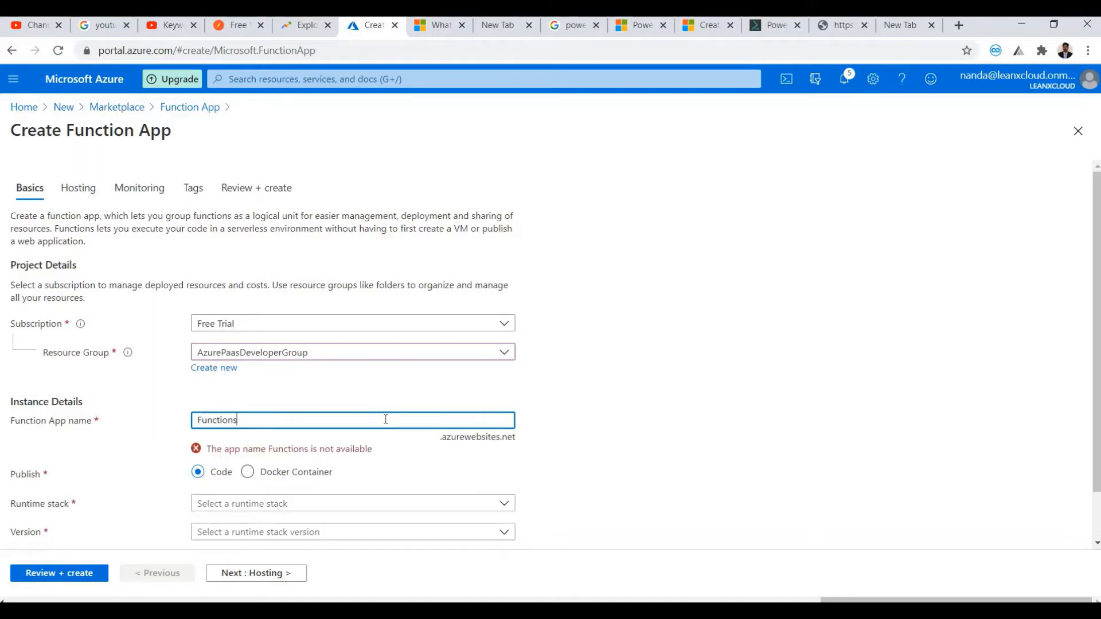
{"action": "type", "text": "AppCor"}
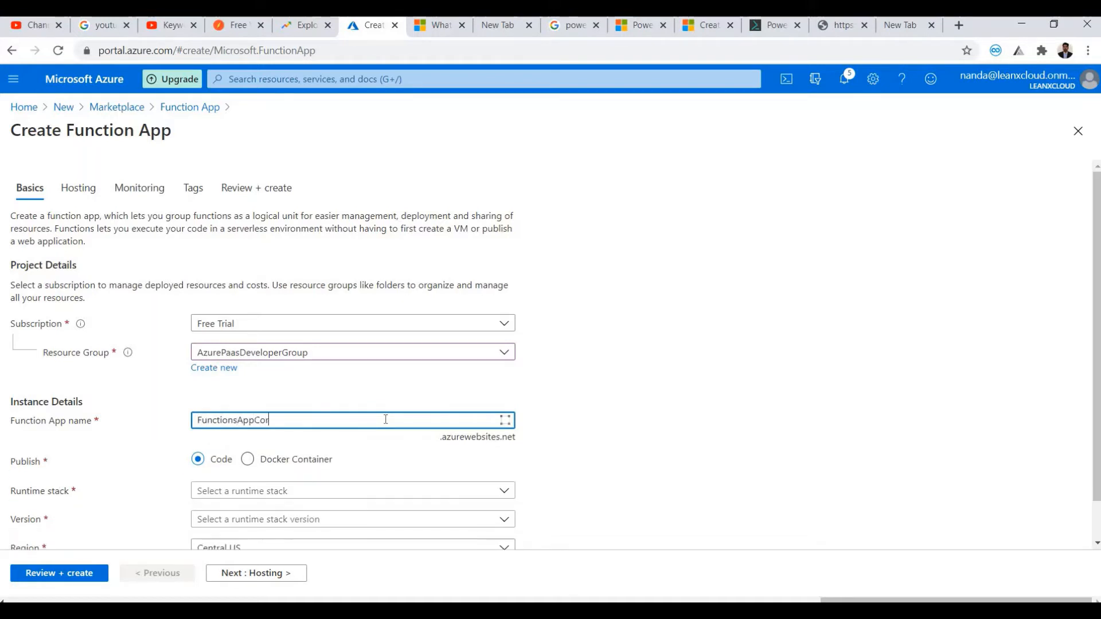
{"action": "type", "text": "eLearn"}
Step: Set the function app's runtime stack to .NET Core, version 3.1
{"action": "scroll", "coordinate": [376, 452], "scroll_direction": "down", "scroll_amount": 1}
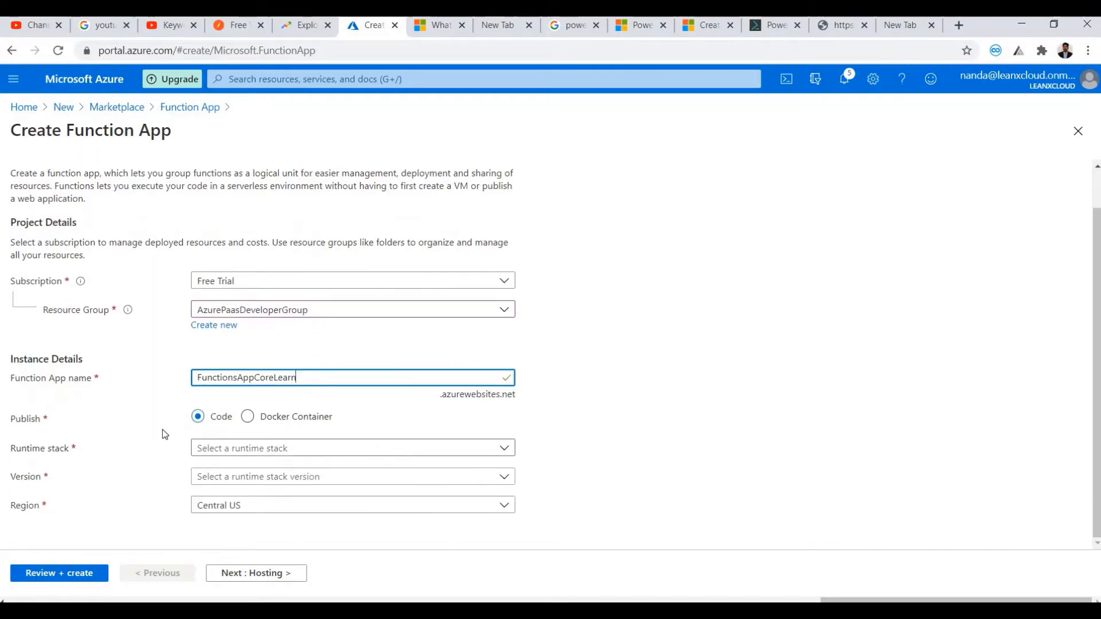
{"action": "left_click", "coordinate": [508, 454]}
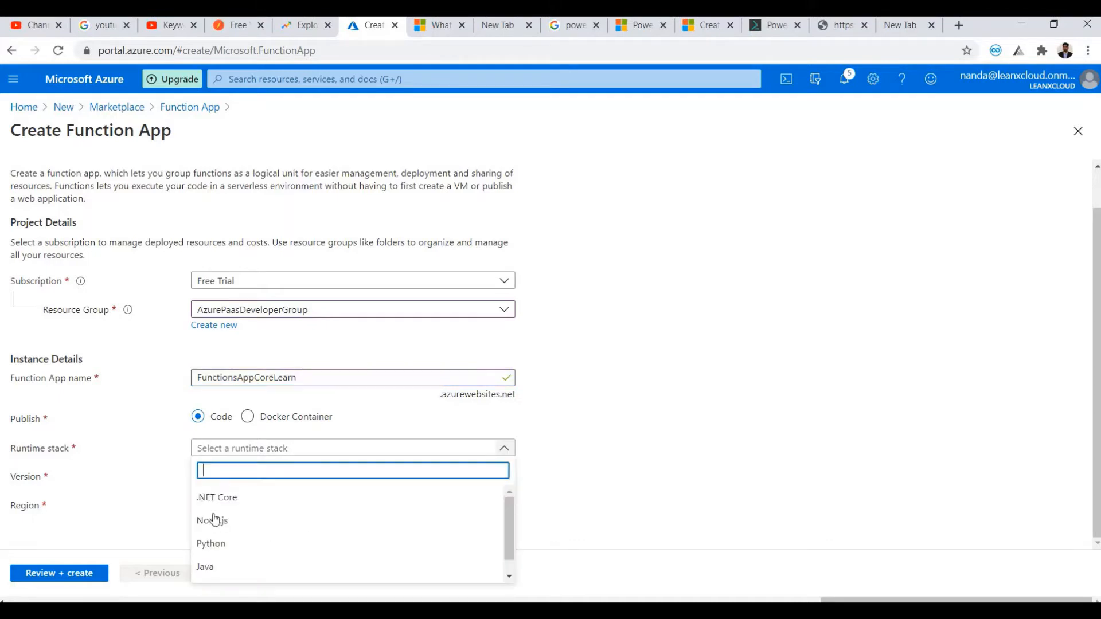
{"action": "left_click", "coordinate": [270, 493]}
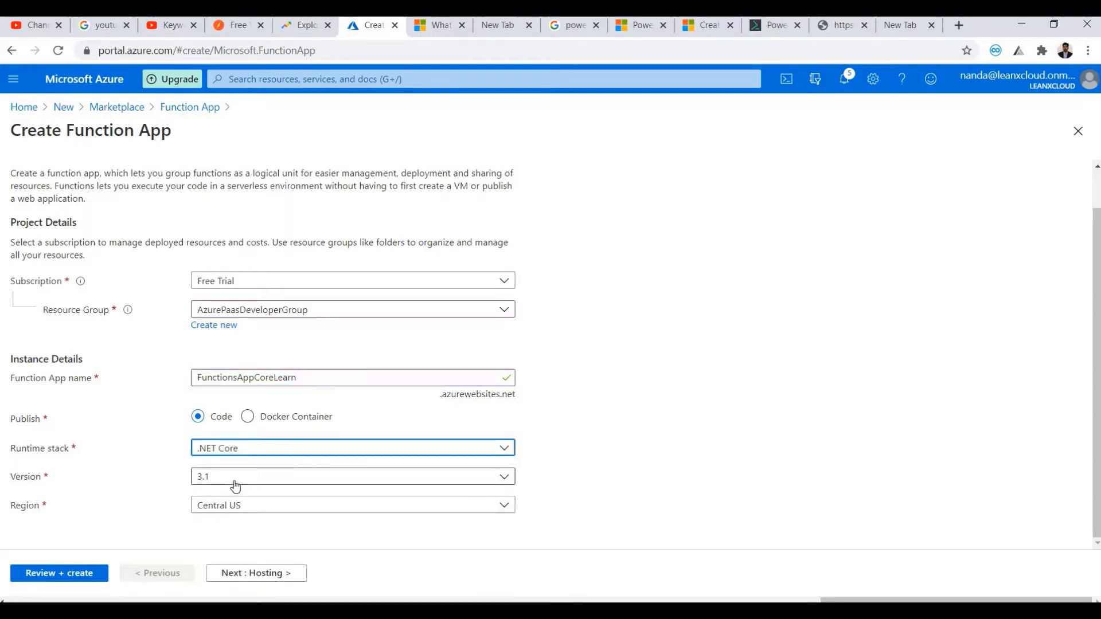
{"action": "left_click", "coordinate": [233, 485]}
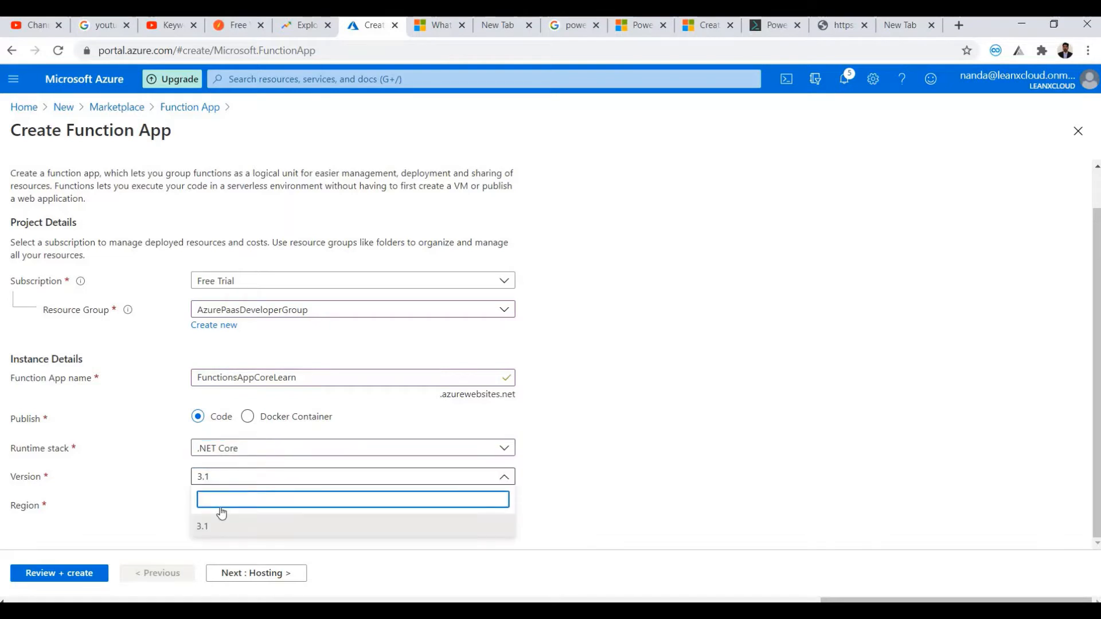
{"action": "left_click", "coordinate": [222, 512]}
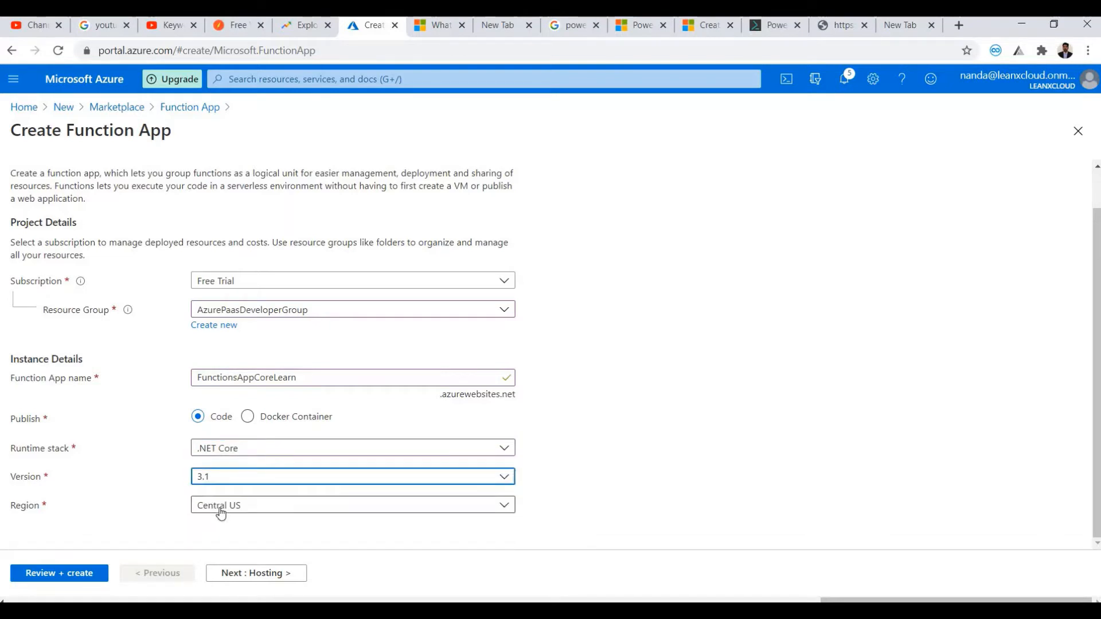
Step: Open the function app's creation summary and examine its runtime stack, hosting plan and monitoring settings
{"action": "left_click", "coordinate": [72, 577]}
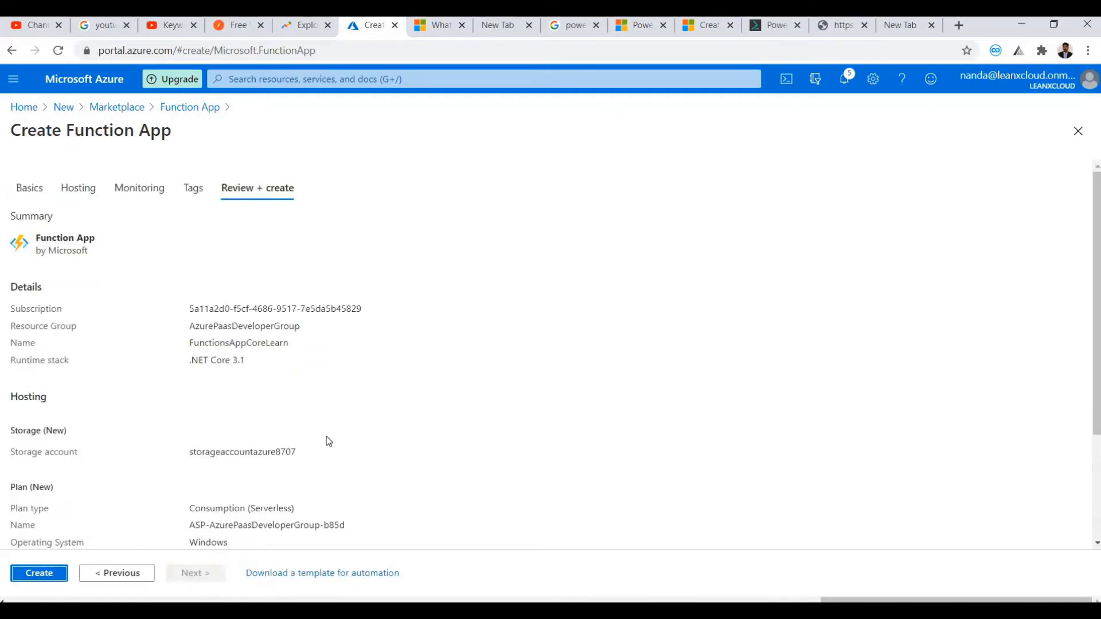
{"action": "scroll", "coordinate": [268, 370], "scroll_direction": "down", "scroll_amount": 3}
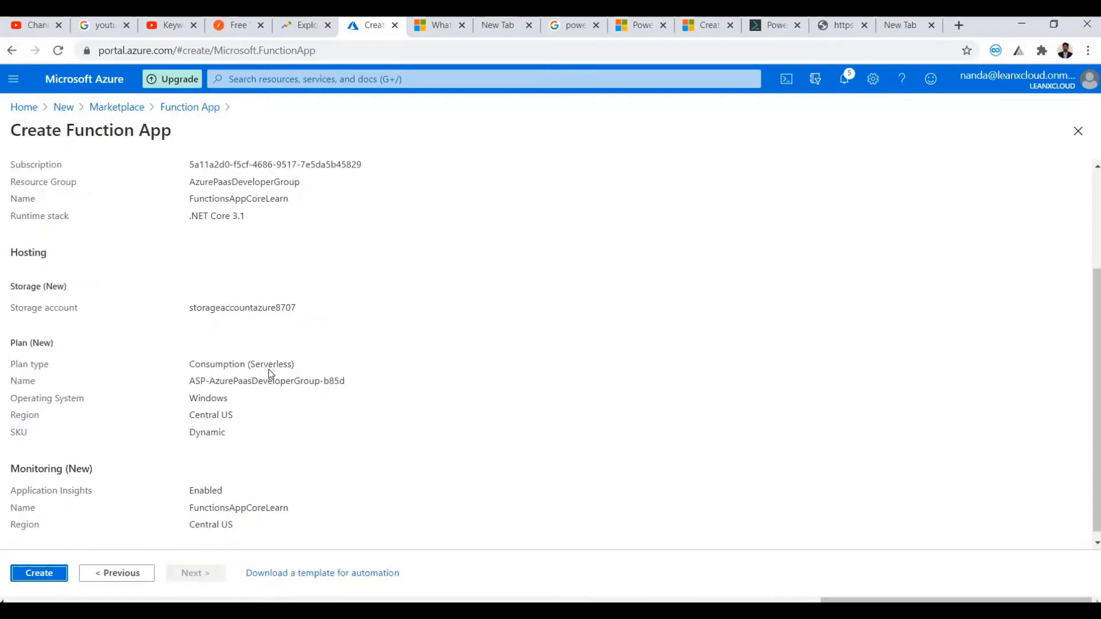
{"action": "scroll", "coordinate": [268, 370], "scroll_direction": "up", "scroll_amount": 3}
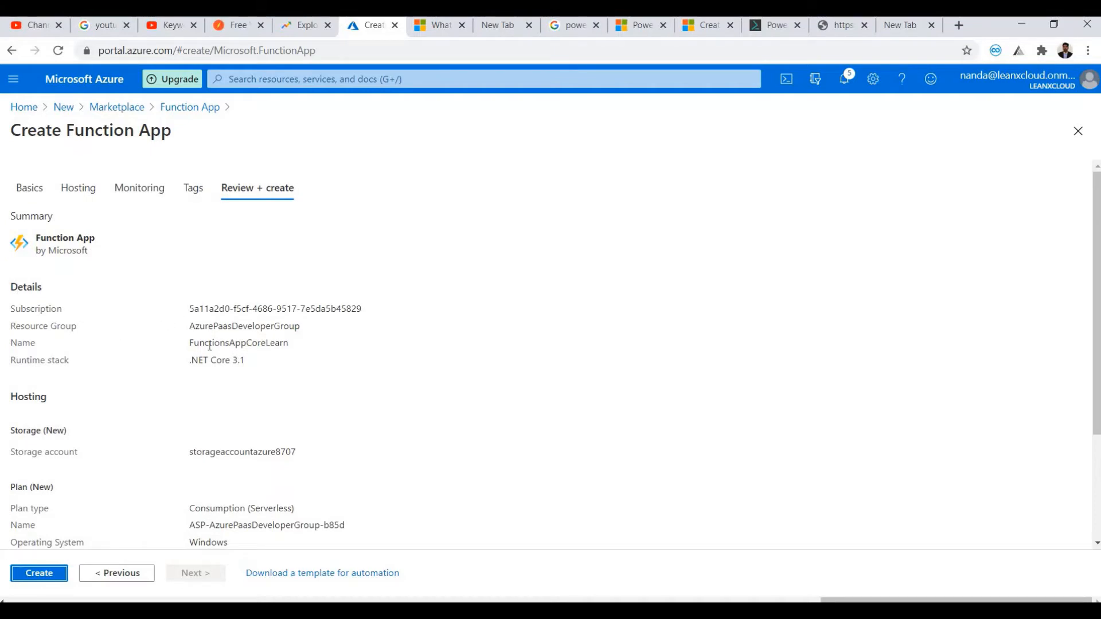
{"action": "left_click_drag", "start_coordinate": [251, 344], "coordinate": [190, 362]}
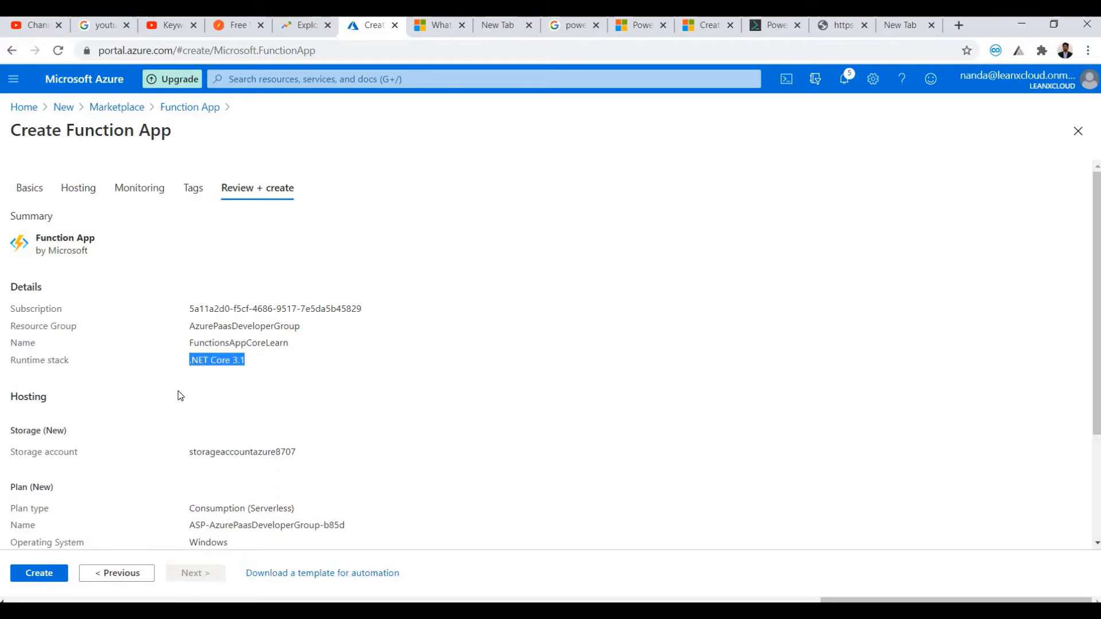
{"action": "scroll", "coordinate": [190, 390], "scroll_direction": "down", "scroll_amount": 3}
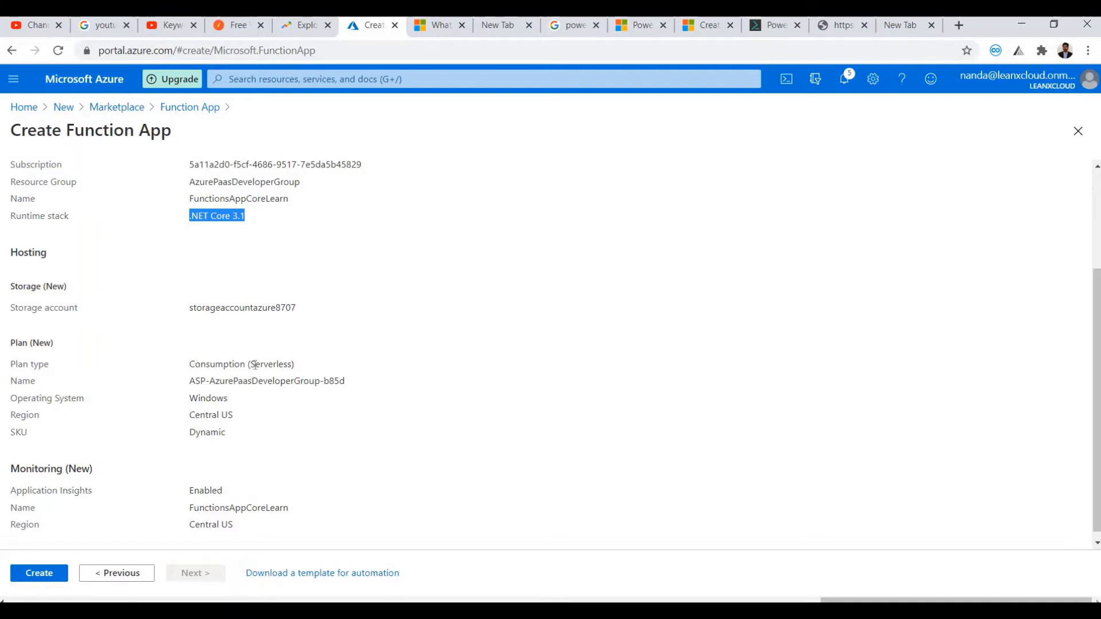
{"action": "left_click_drag", "start_coordinate": [301, 366], "coordinate": [238, 382]}
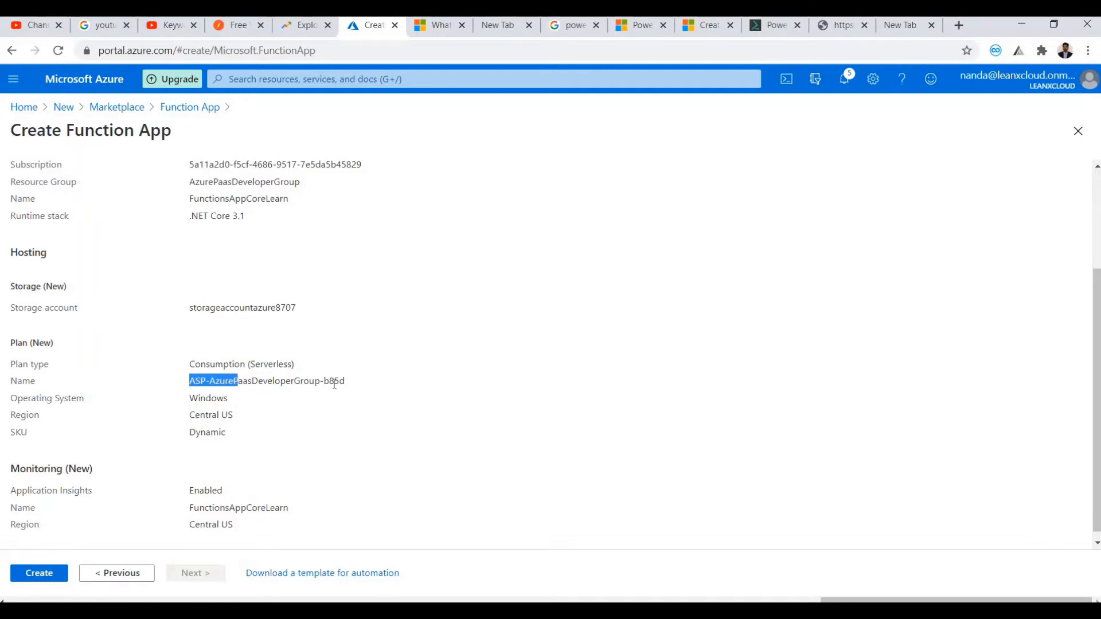
{"action": "left_click_drag", "start_coordinate": [334, 384], "coordinate": [354, 384]}
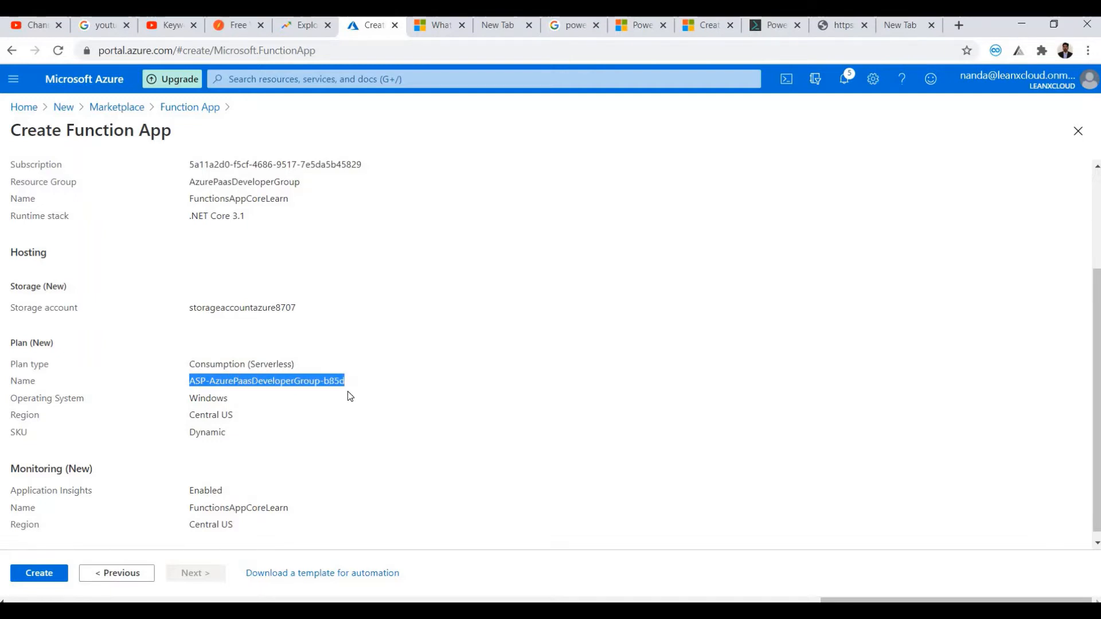
{"action": "double_click", "coordinate": [225, 398]}
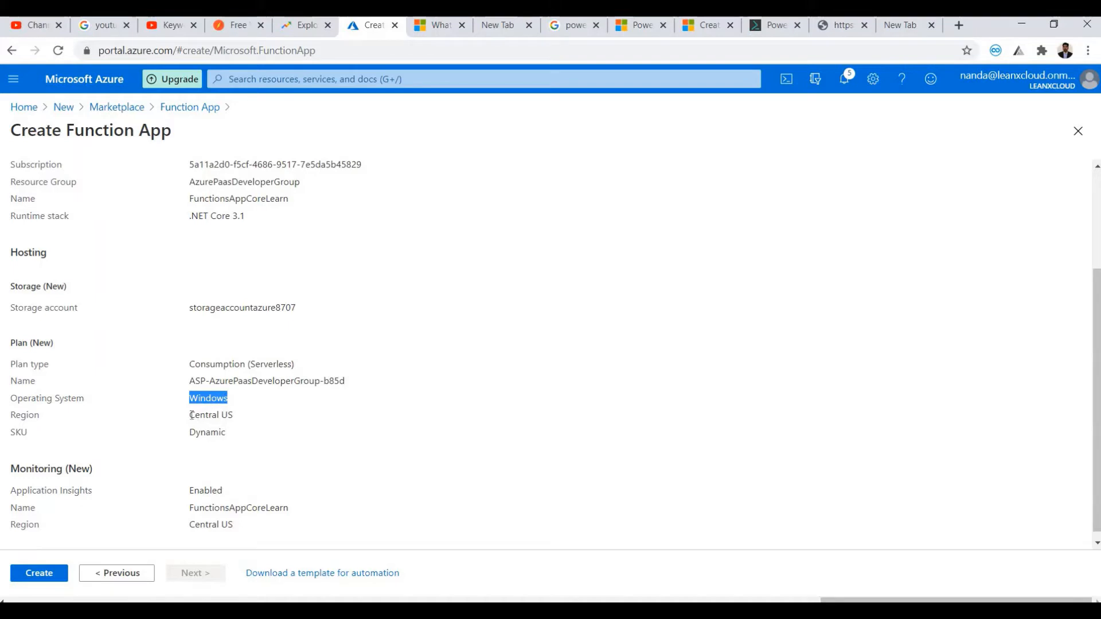
{"action": "triple_click", "coordinate": [231, 426]}
{"action": "left_click_drag", "start_coordinate": [189, 436], "coordinate": [246, 449]}
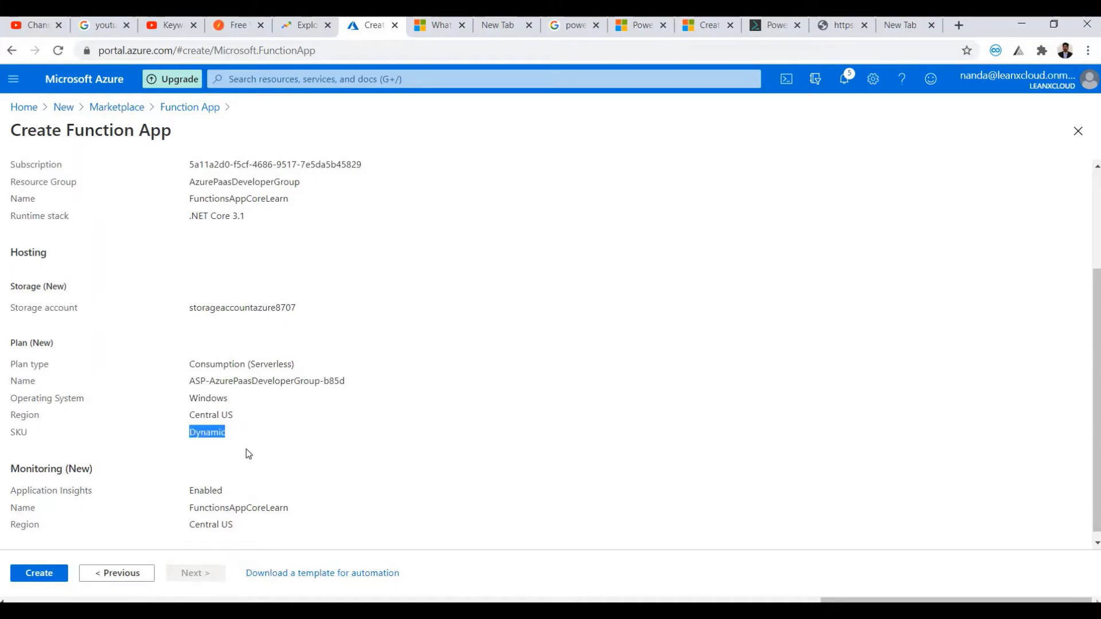
{"action": "scroll", "coordinate": [253, 450], "scroll_direction": "down", "scroll_amount": 1}
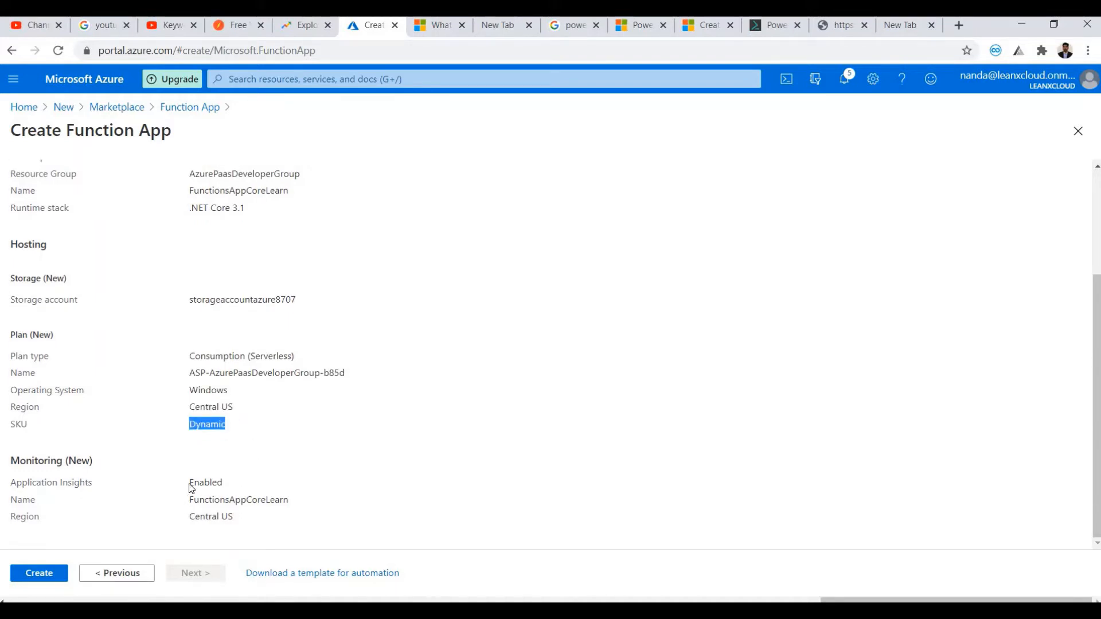
{"action": "triple_click", "coordinate": [233, 488]}
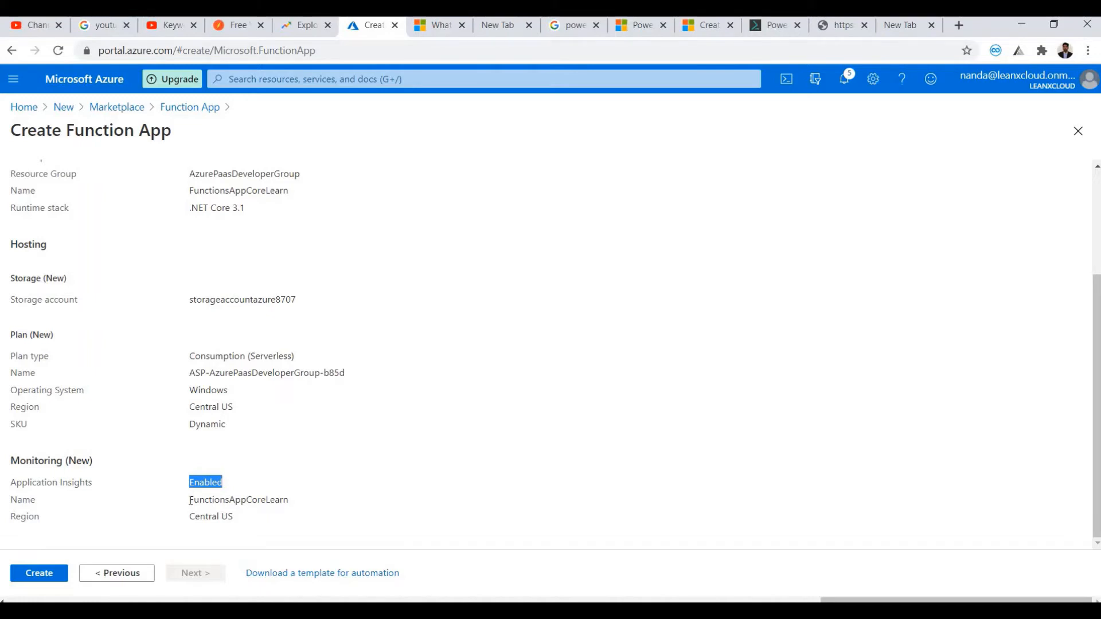
{"action": "left_click_drag", "start_coordinate": [192, 501], "coordinate": [292, 502]}
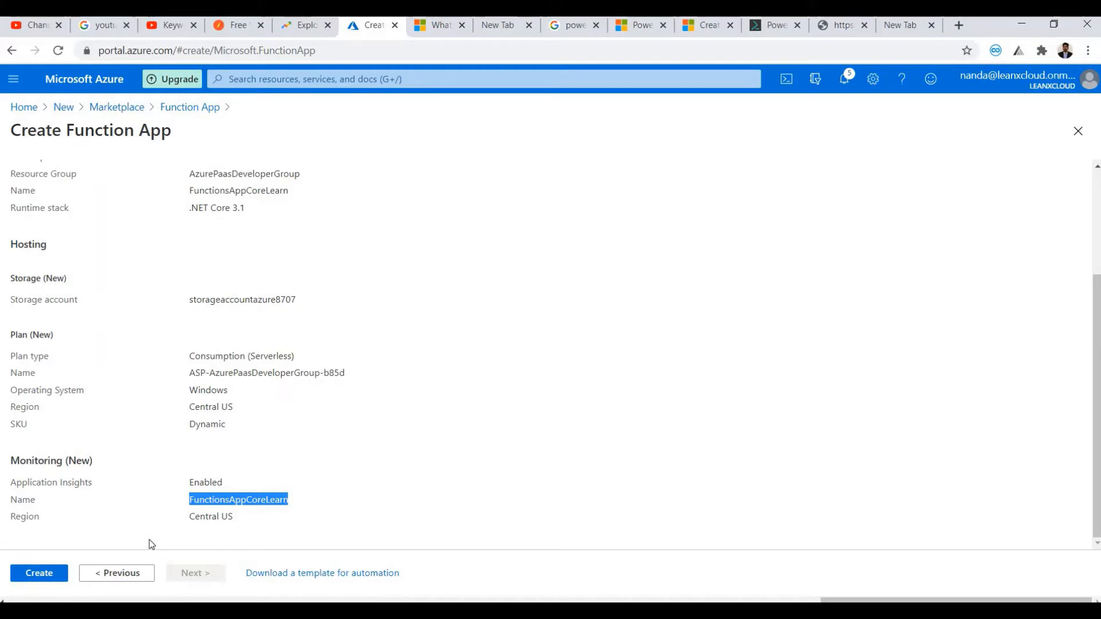
Step: Create the function app and check its deployment progress in the resource details and notifications
{"action": "left_click", "coordinate": [38, 572]}
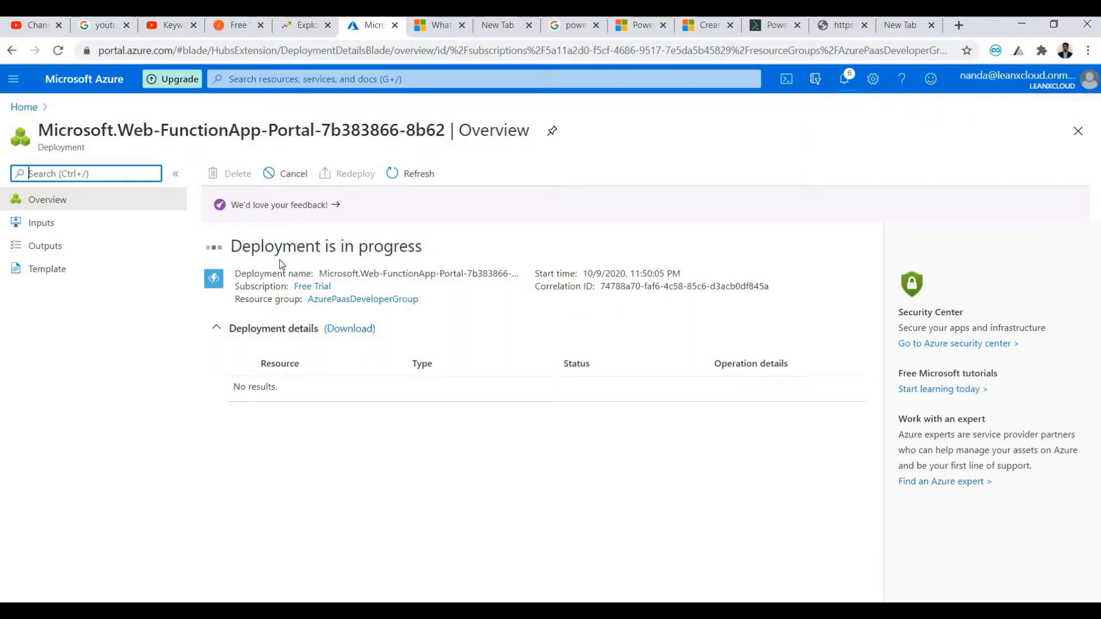
{"action": "left_click_drag", "start_coordinate": [231, 247], "coordinate": [441, 248]}
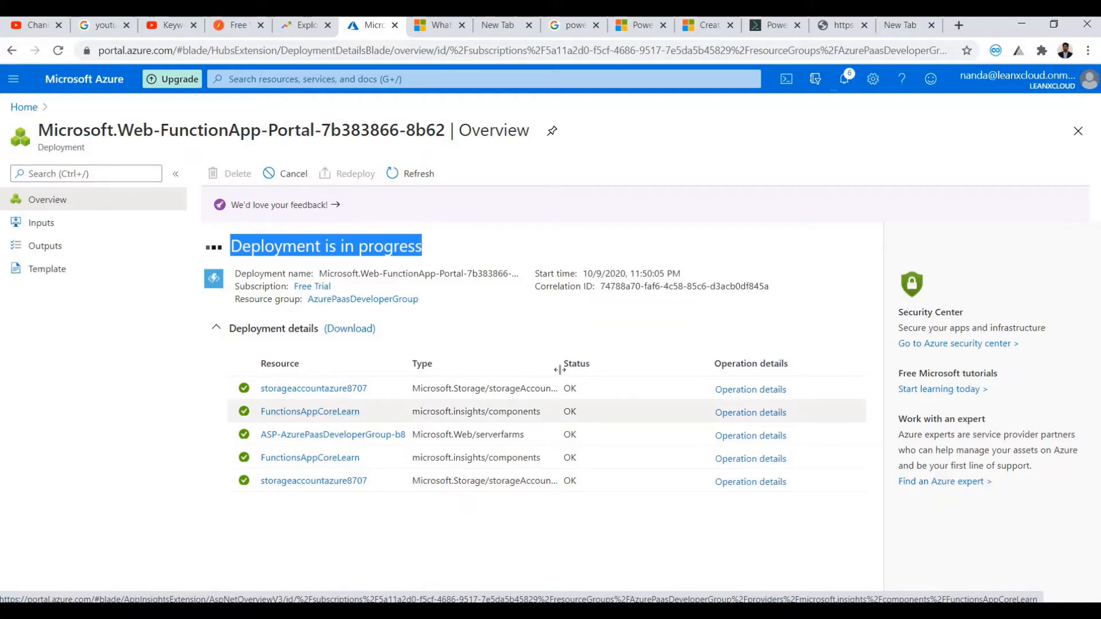
{"action": "left_click_drag", "start_coordinate": [631, 366], "coordinate": [633, 366]}
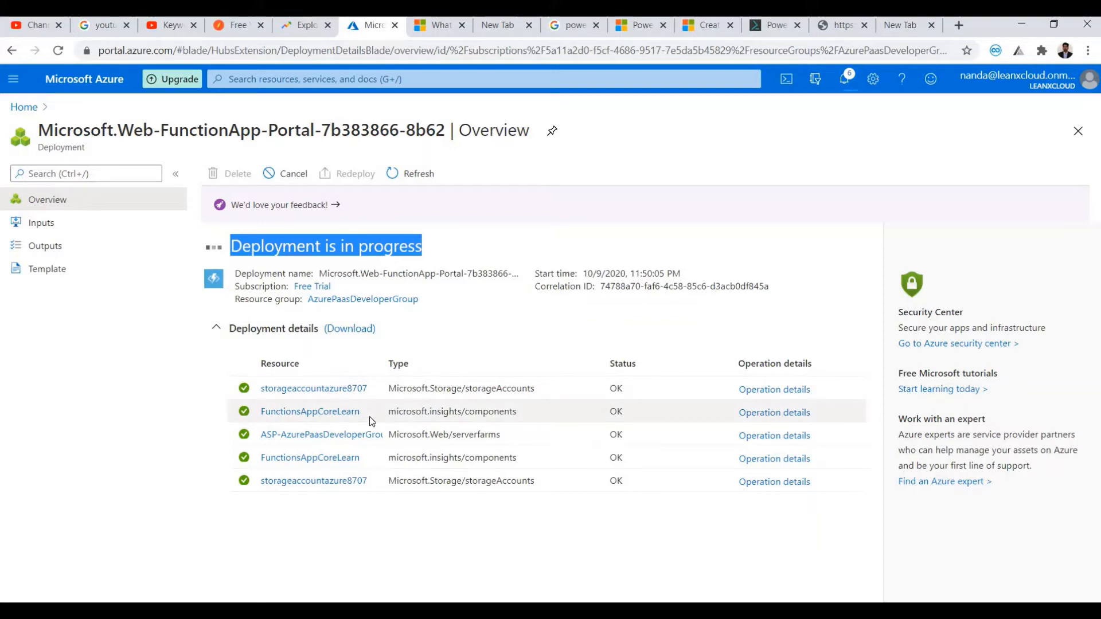
{"action": "left_click", "coordinate": [843, 83]}
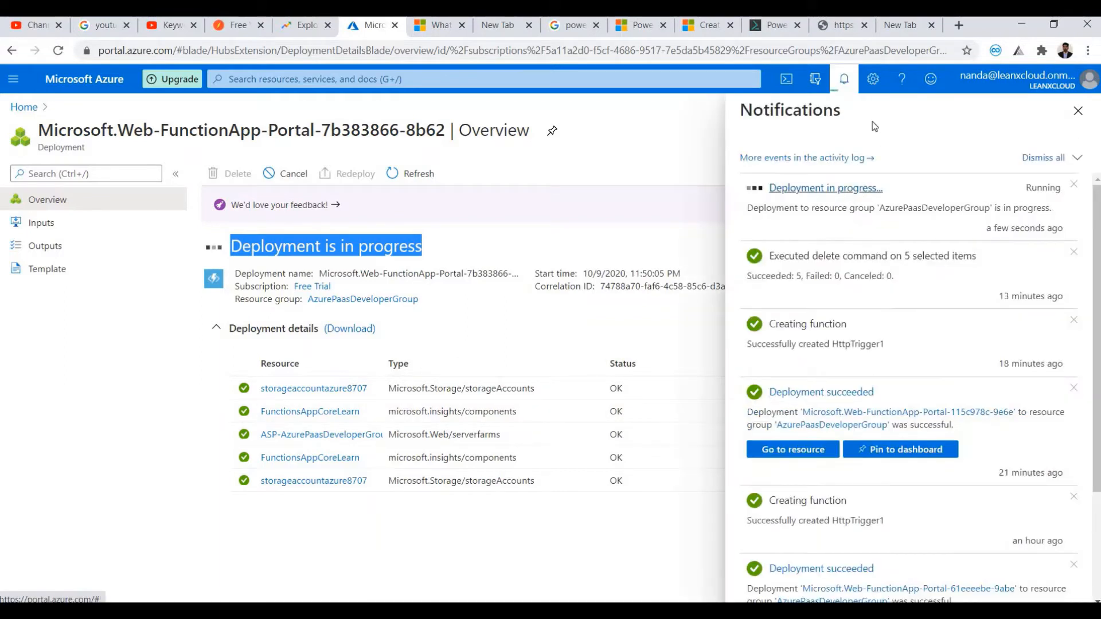
{"action": "left_click", "coordinate": [845, 82]}
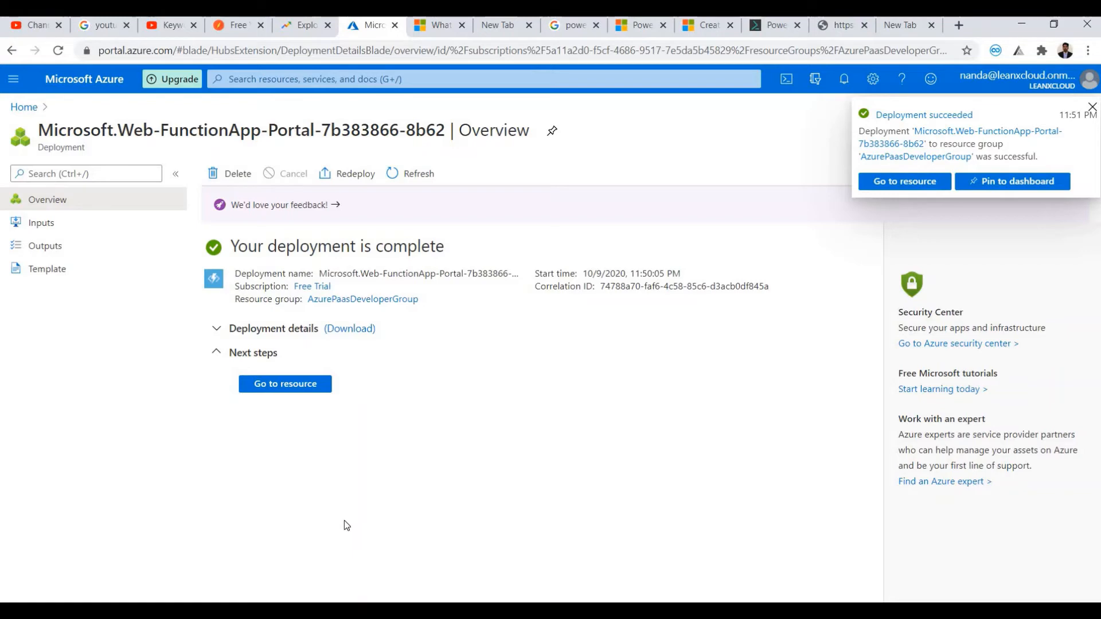
Step: Go to the deployed FunctionsAppCoreLearn resource and open its list of functions
{"action": "left_click", "coordinate": [291, 386]}
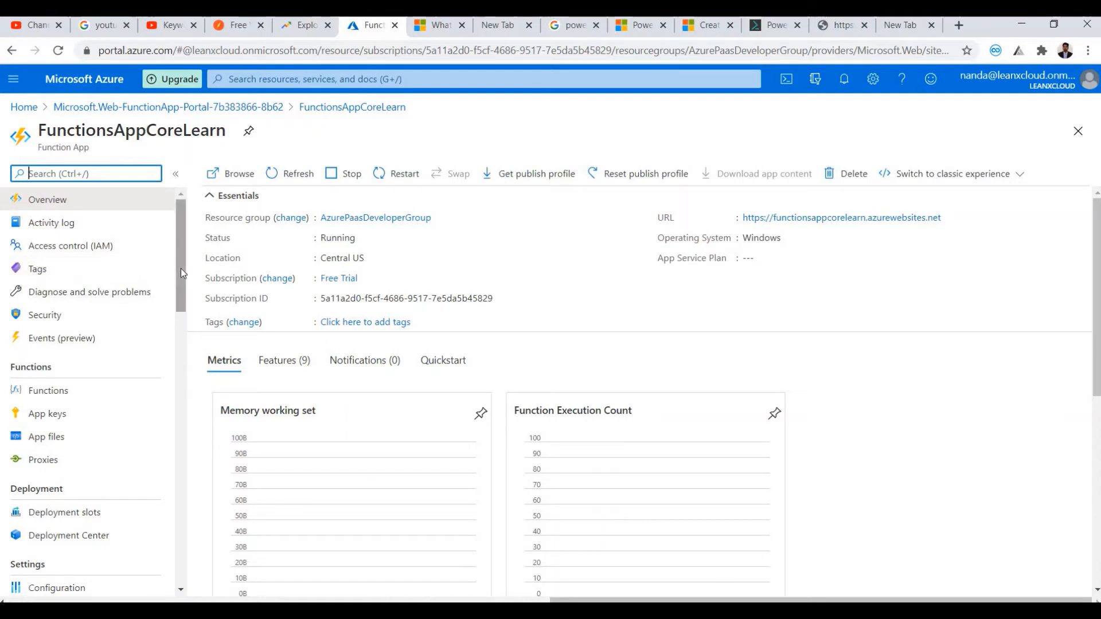
{"action": "left_click_drag", "start_coordinate": [181, 270], "coordinate": [181, 284]}
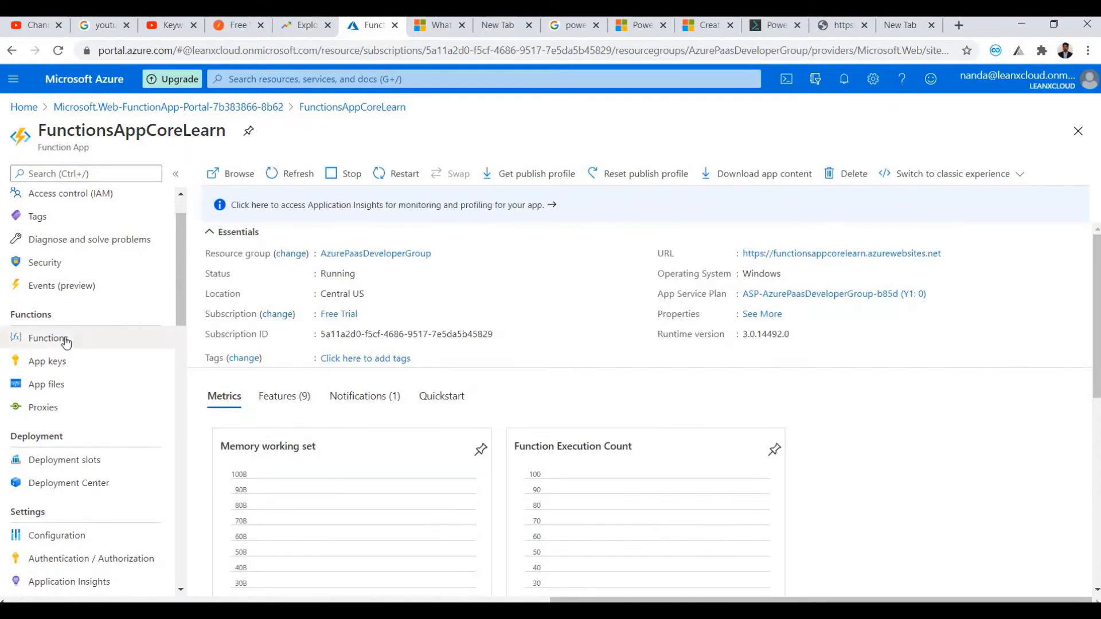
{"action": "left_click", "coordinate": [66, 343]}
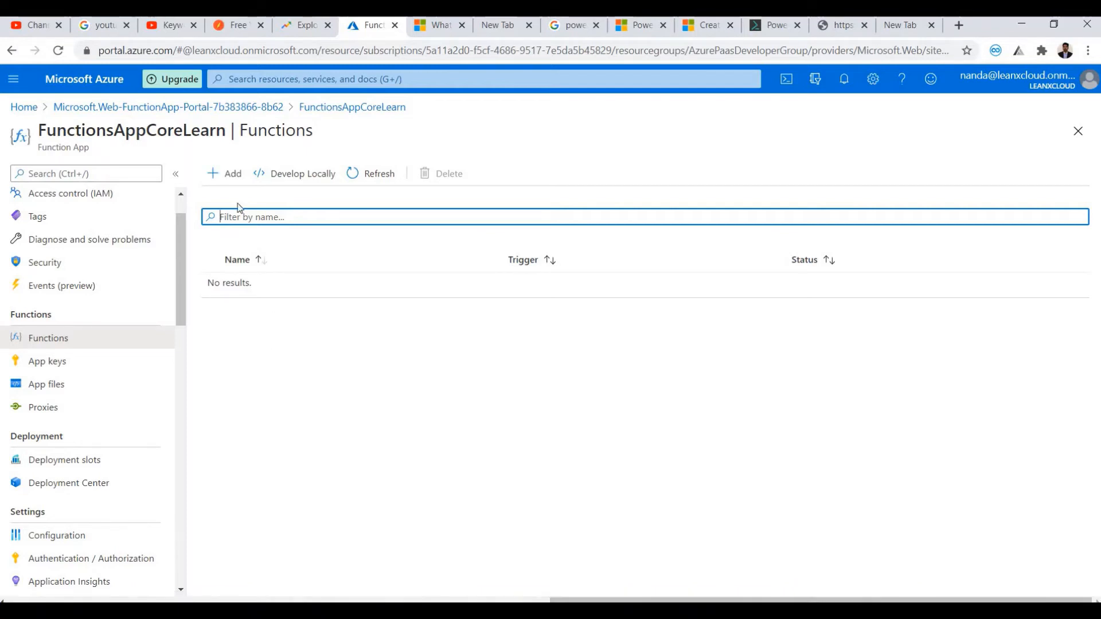
Step: Start adding a new function to the app and examine the available trigger templates
{"action": "left_click", "coordinate": [227, 176]}
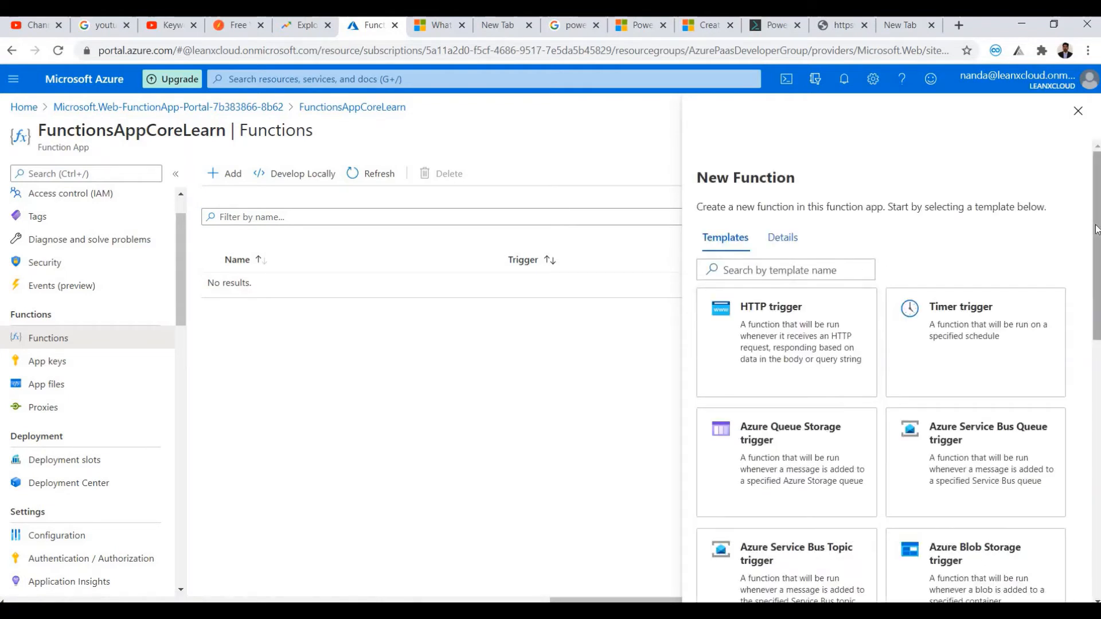
{"action": "left_click_drag", "start_coordinate": [1097, 229], "coordinate": [1097, 267]}
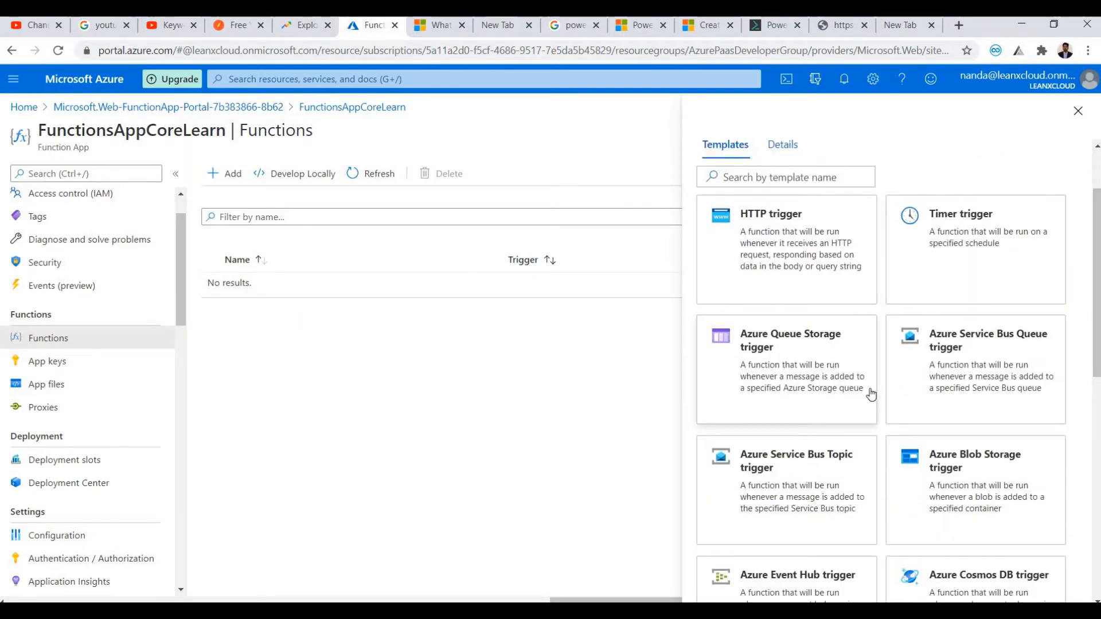
{"action": "scroll", "coordinate": [959, 364], "scroll_direction": "down", "scroll_amount": 4}
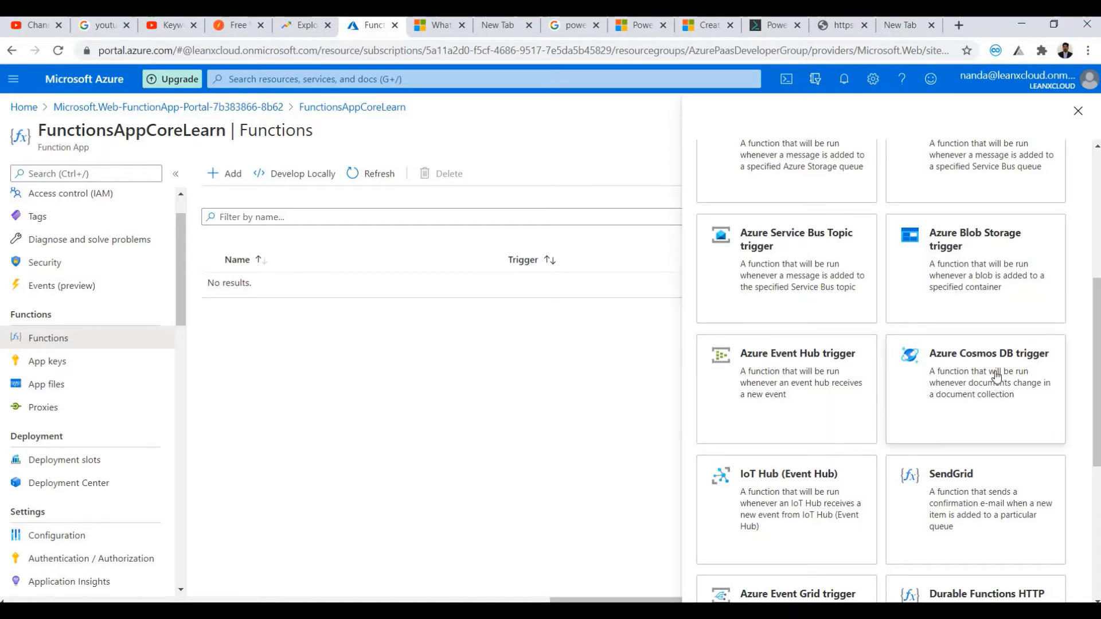
{"action": "scroll", "coordinate": [1099, 443], "scroll_direction": "down", "scroll_amount": 2}
{"action": "scroll", "coordinate": [1099, 443], "scroll_direction": "down", "scroll_amount": 1}
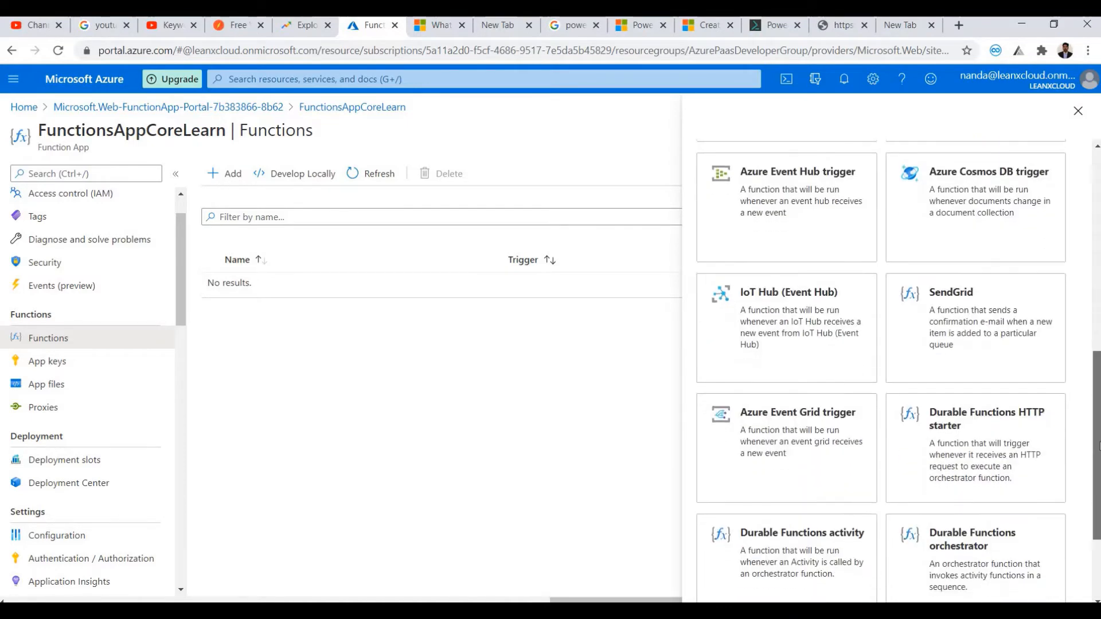
{"action": "scroll", "coordinate": [1099, 458], "scroll_direction": "down", "scroll_amount": 1}
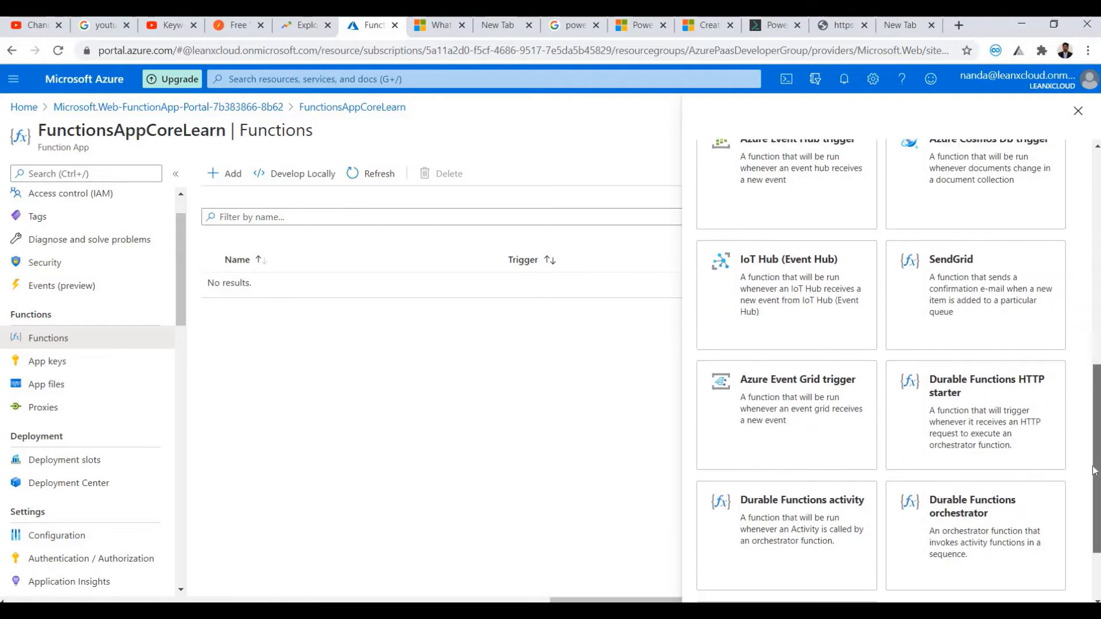
{"action": "scroll", "coordinate": [1093, 471], "scroll_direction": "down", "scroll_amount": 1}
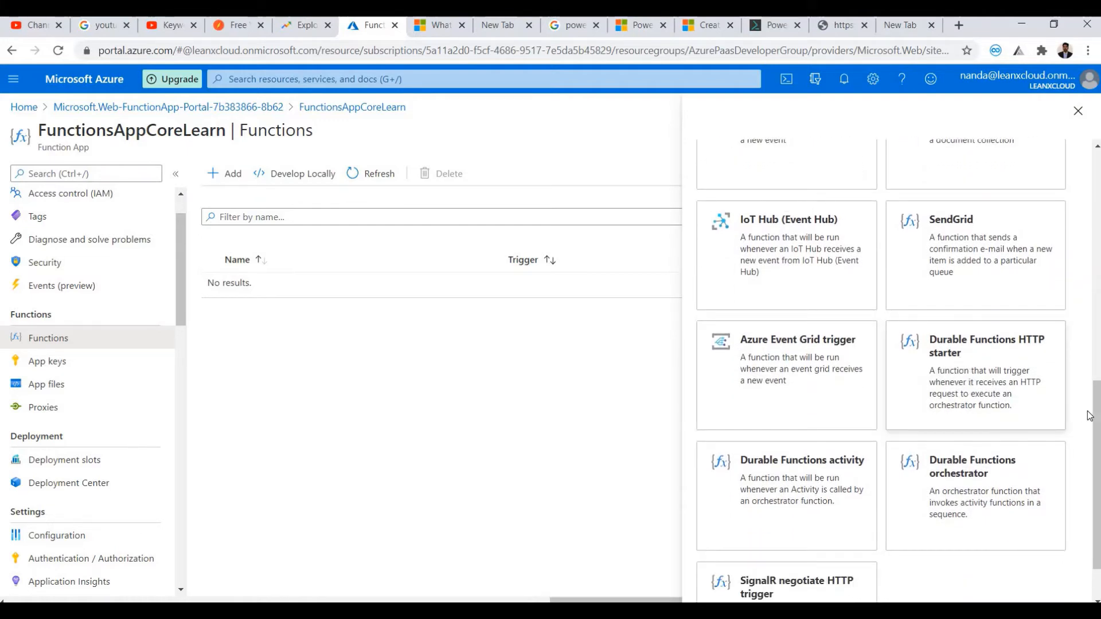
{"action": "scroll", "coordinate": [833, 451], "scroll_direction": "down", "scroll_amount": 1}
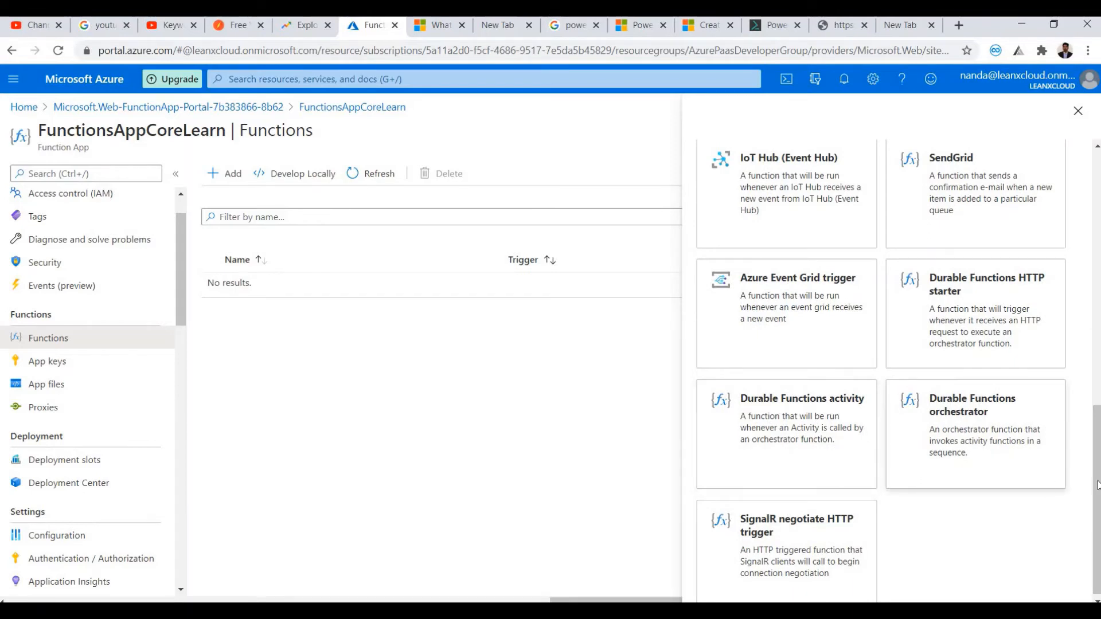
{"action": "left_click_drag", "start_coordinate": [1098, 477], "coordinate": [1098, 226]}
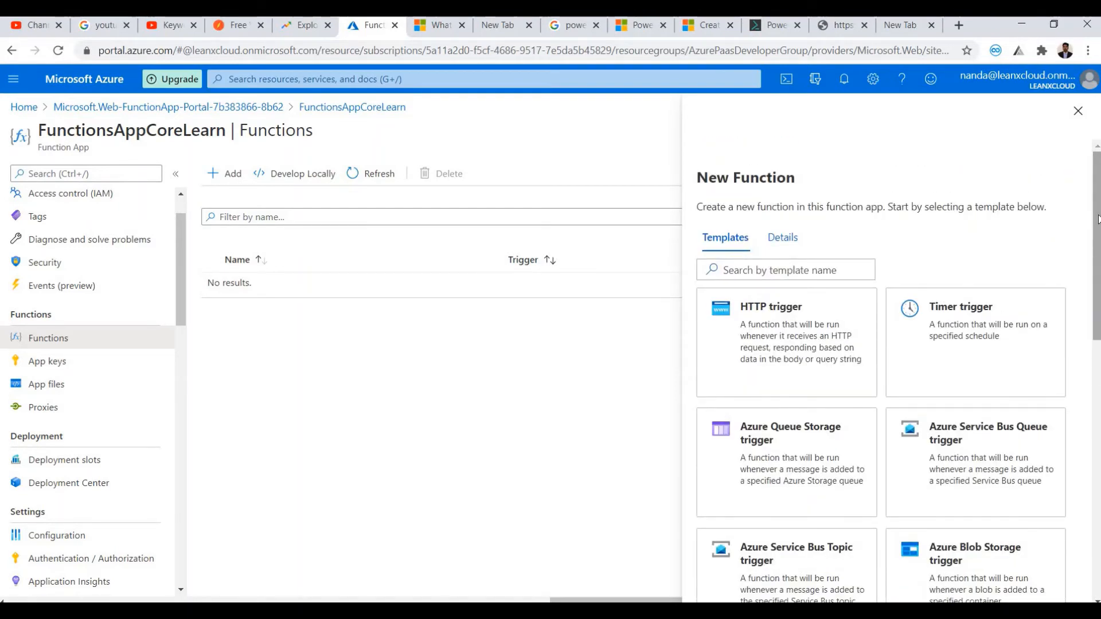
Step: Create a function from the HTTP trigger template, named HttpTrigger1, with the Function authorization level
{"action": "left_click", "coordinate": [760, 344]}
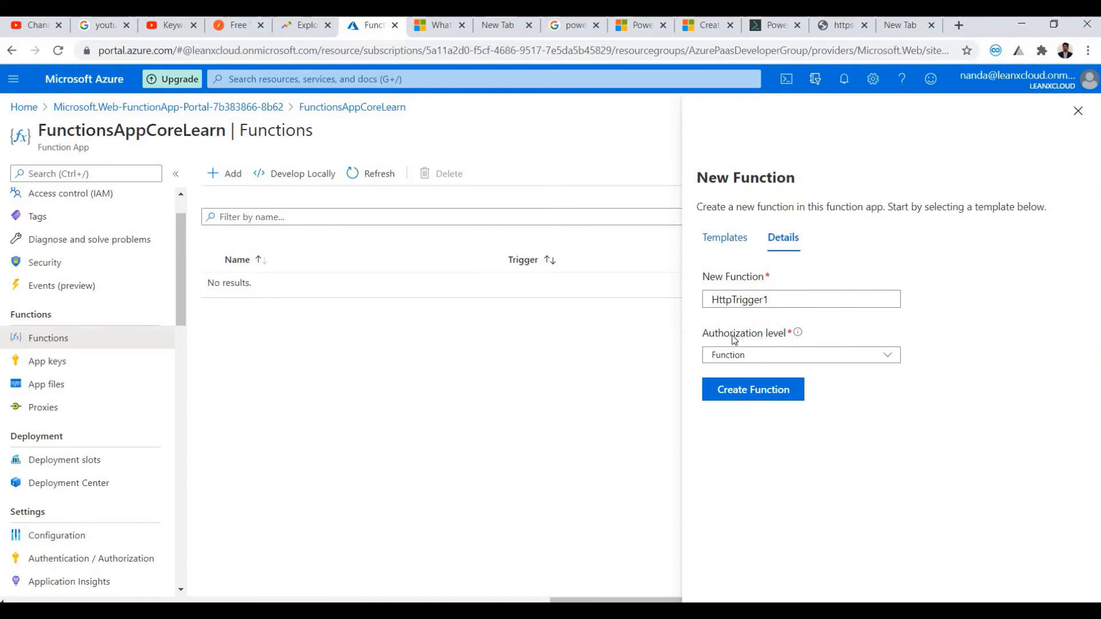
{"action": "left_click", "coordinate": [776, 298]}
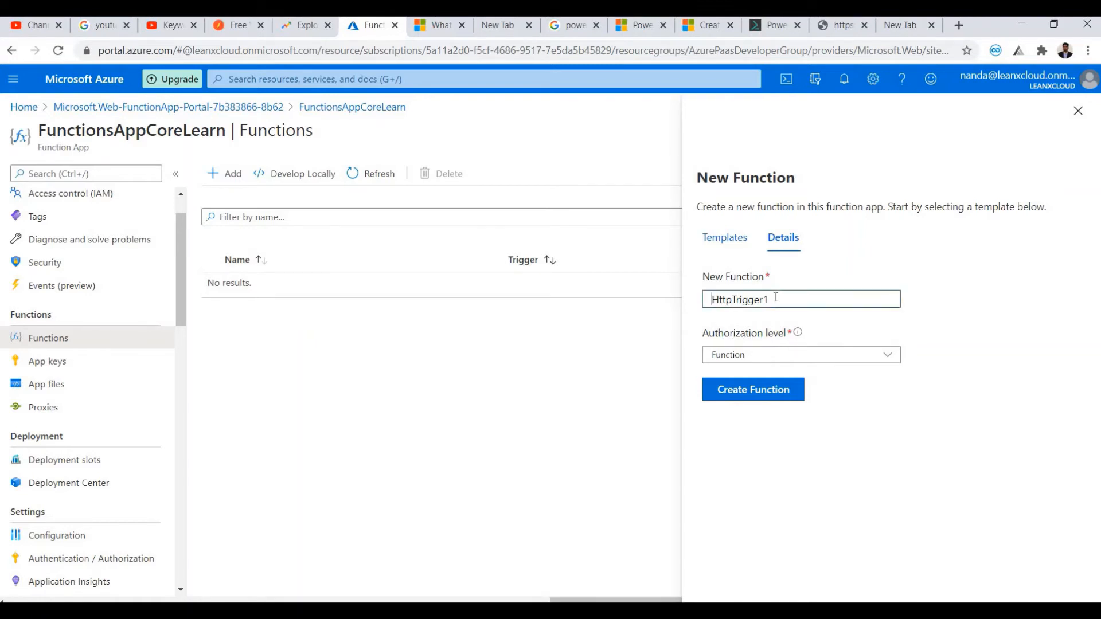
{"action": "double_click", "coordinate": [777, 298]}
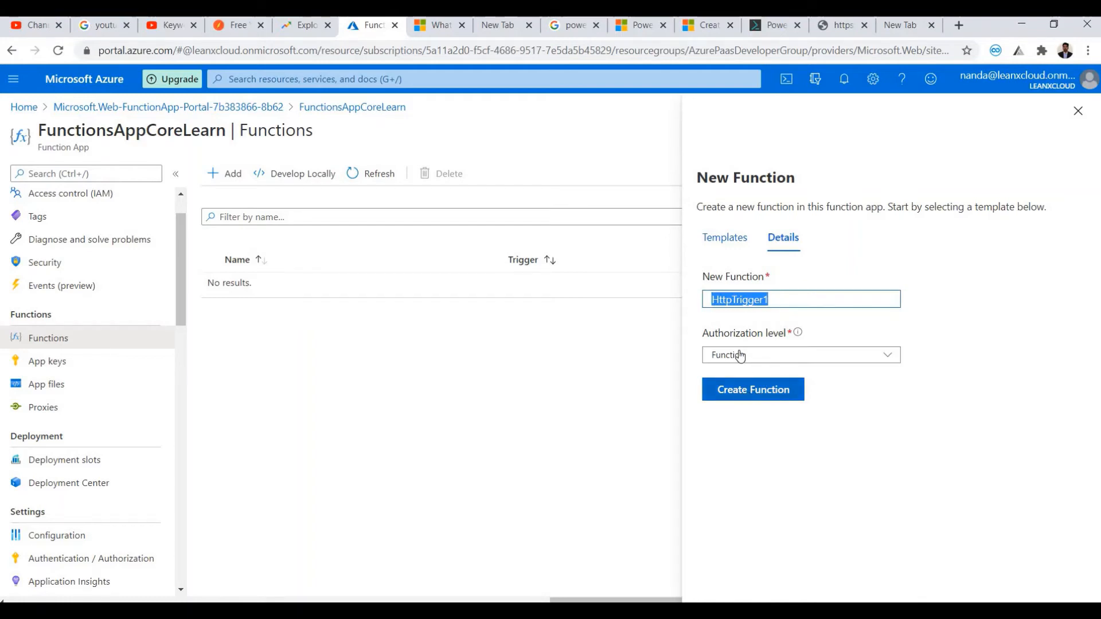
{"action": "left_click", "coordinate": [752, 394]}
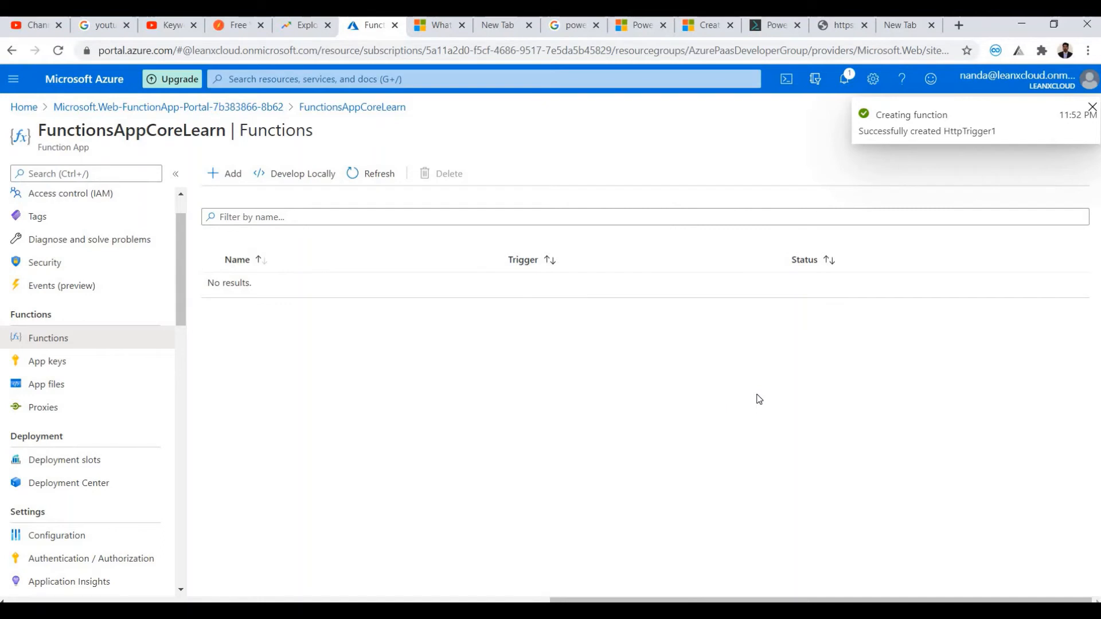
Step: Open the created HttpTrigger1 function and examine the body of the Run method in its run.csx code
{"action": "left_click", "coordinate": [874, 135]}
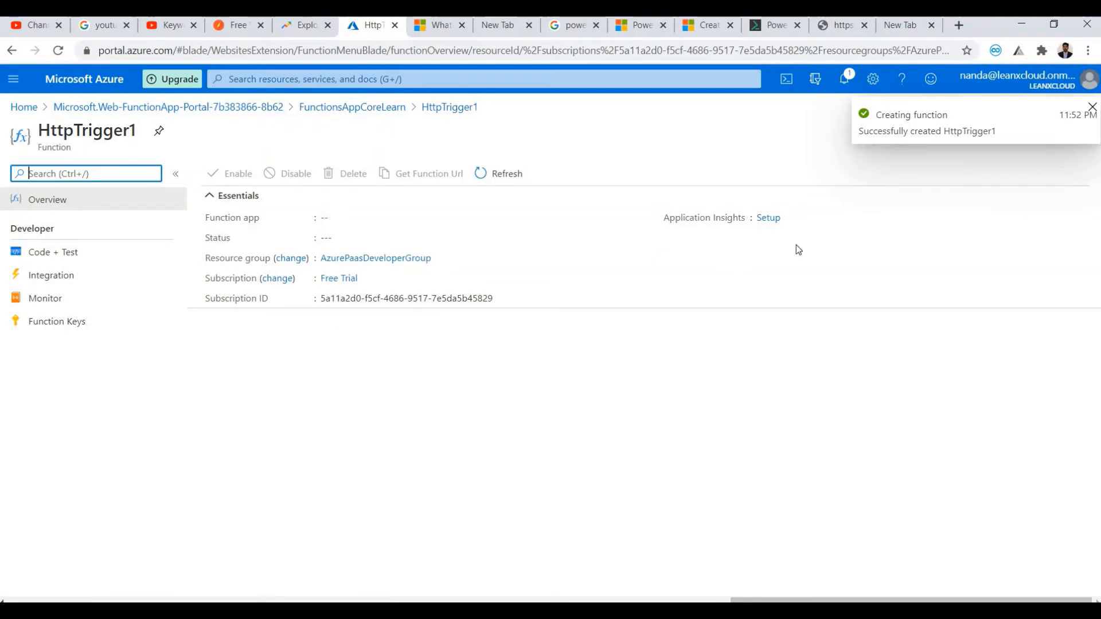
{"action": "left_click", "coordinate": [1093, 108]}
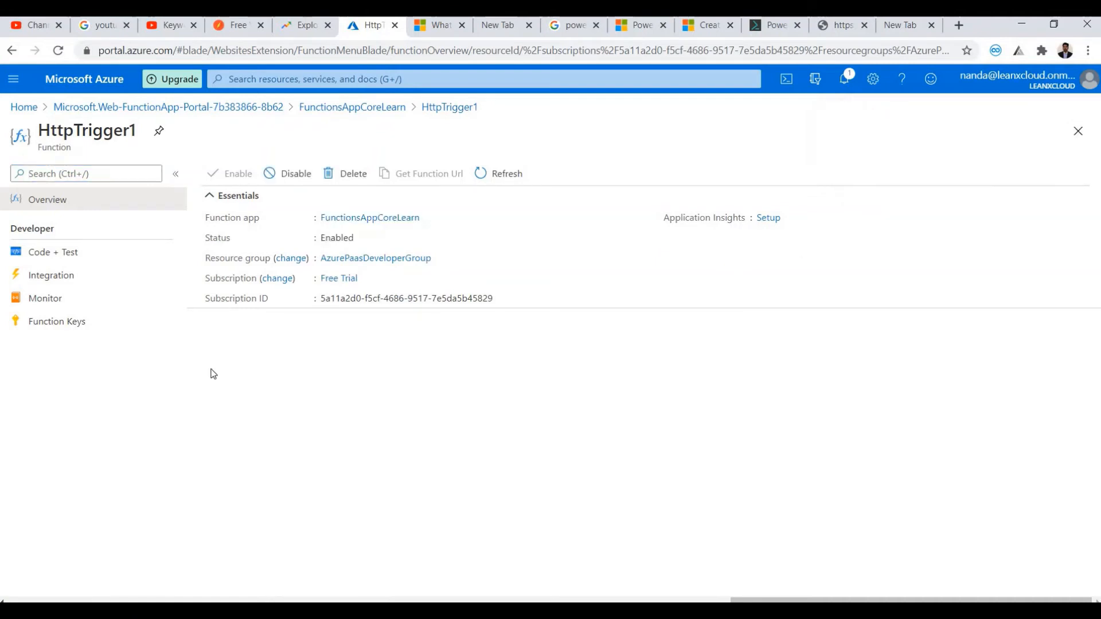
{"action": "left_click", "coordinate": [42, 254]}
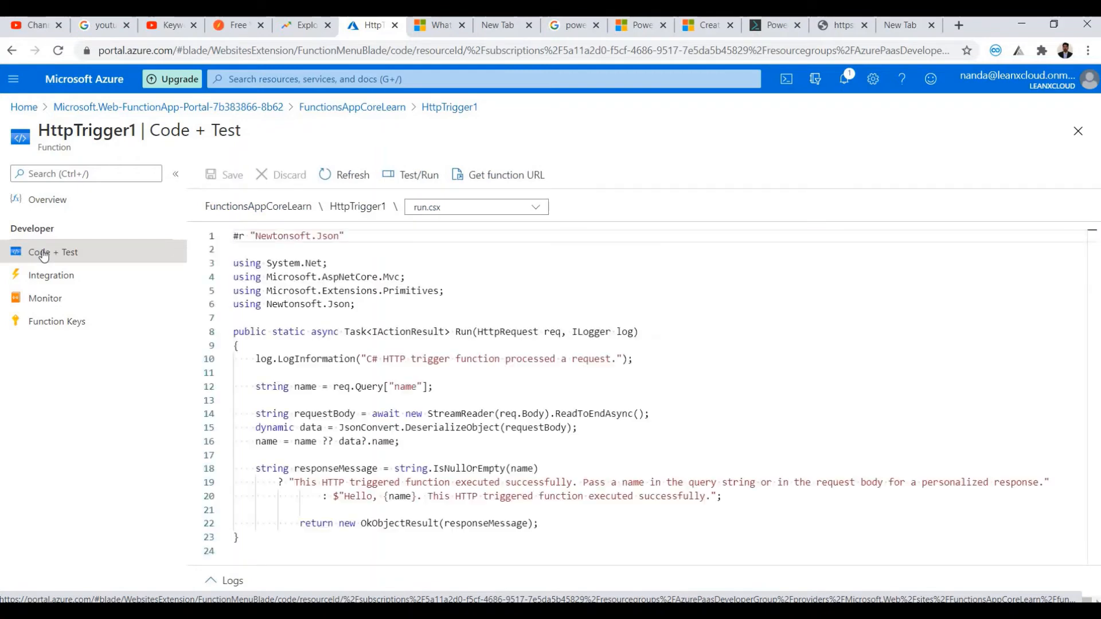
{"action": "left_click", "coordinate": [412, 309]}
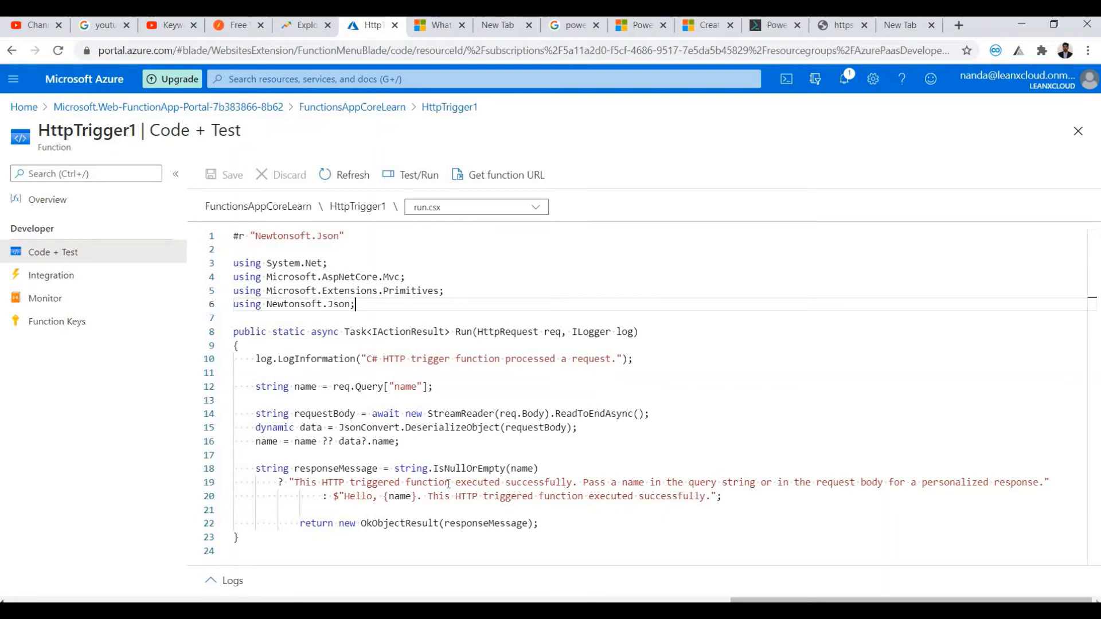
{"action": "left_click_drag", "start_coordinate": [539, 523], "coordinate": [240, 346]}
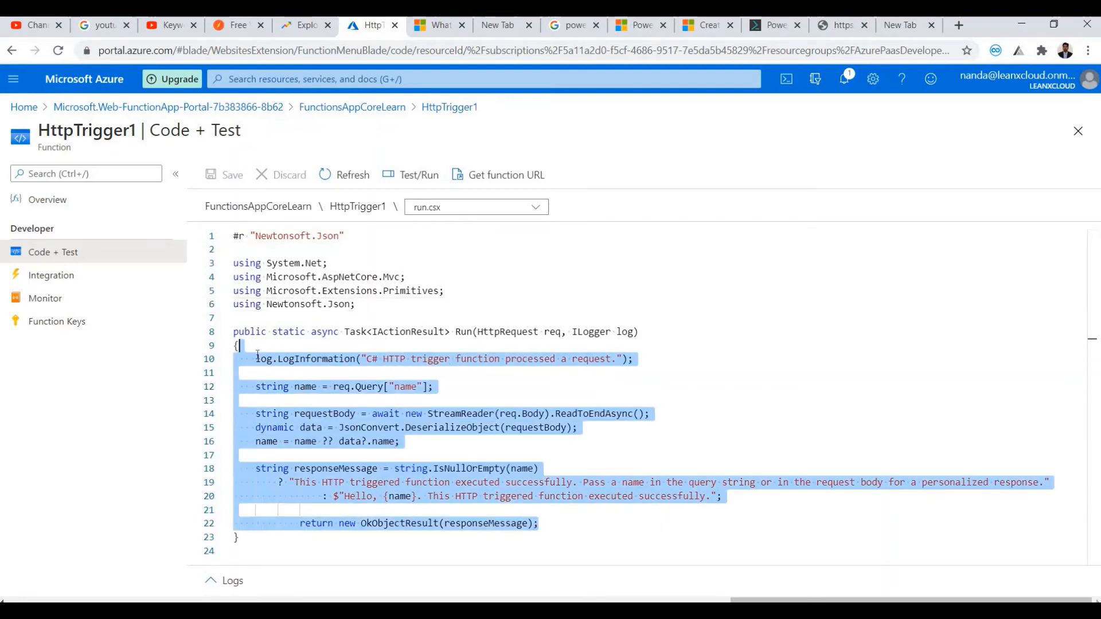
{"action": "left_click", "coordinate": [285, 367]}
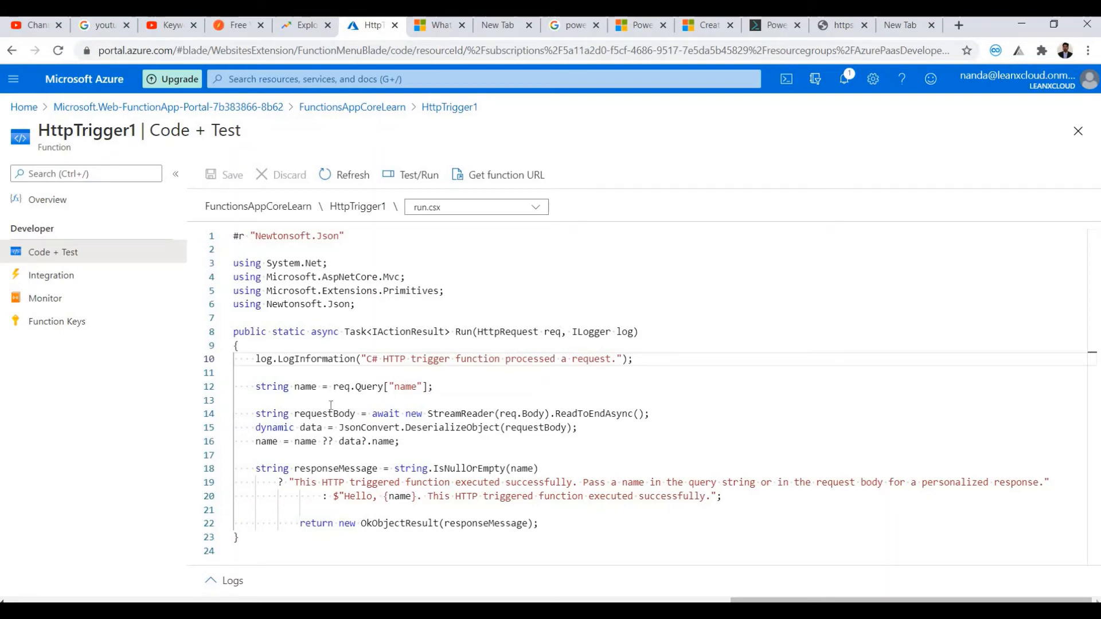
{"action": "left_click_drag", "start_coordinate": [245, 524], "coordinate": [232, 330]}
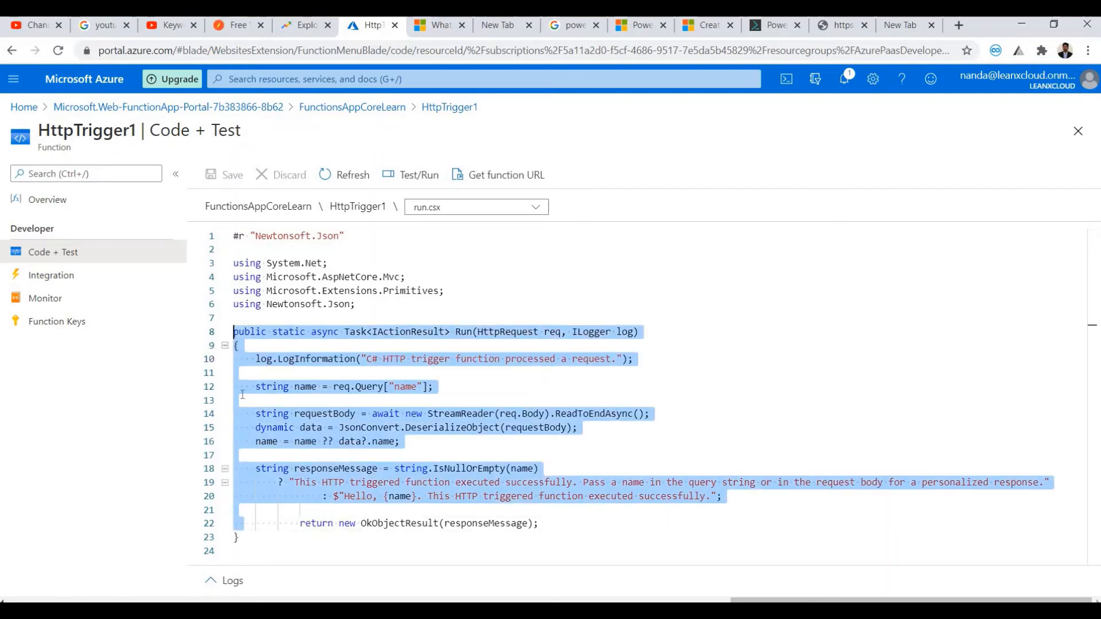
{"action": "left_click", "coordinate": [255, 419]}
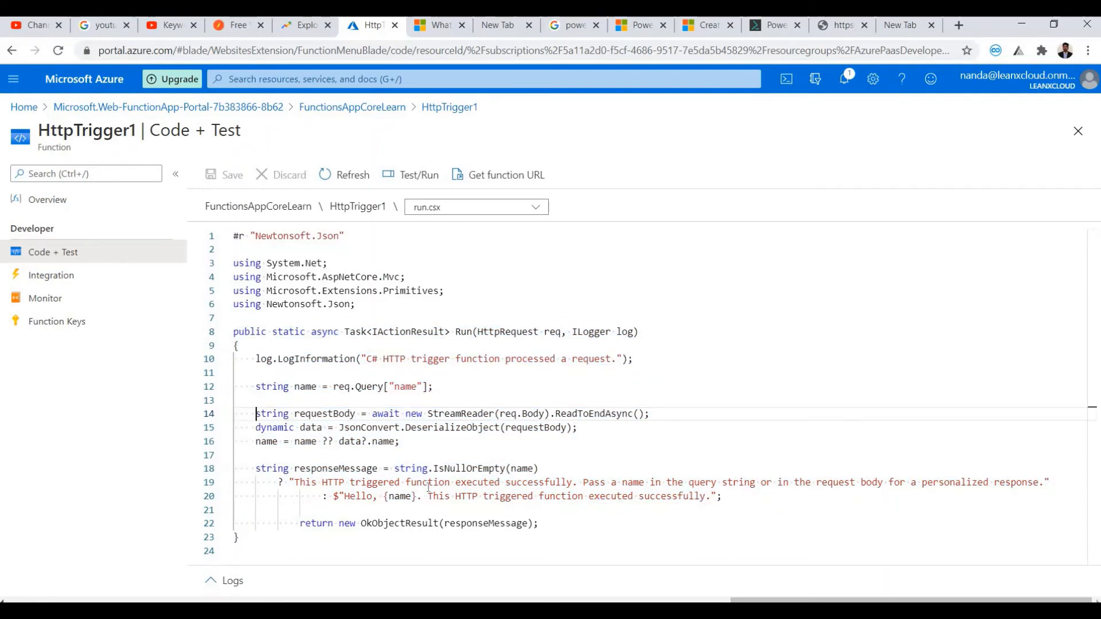
Step: Test-run HttpTrigger1 with a POST request whose body sets name to "Azure", and read the HTTP response content
{"action": "left_click", "coordinate": [418, 175]}
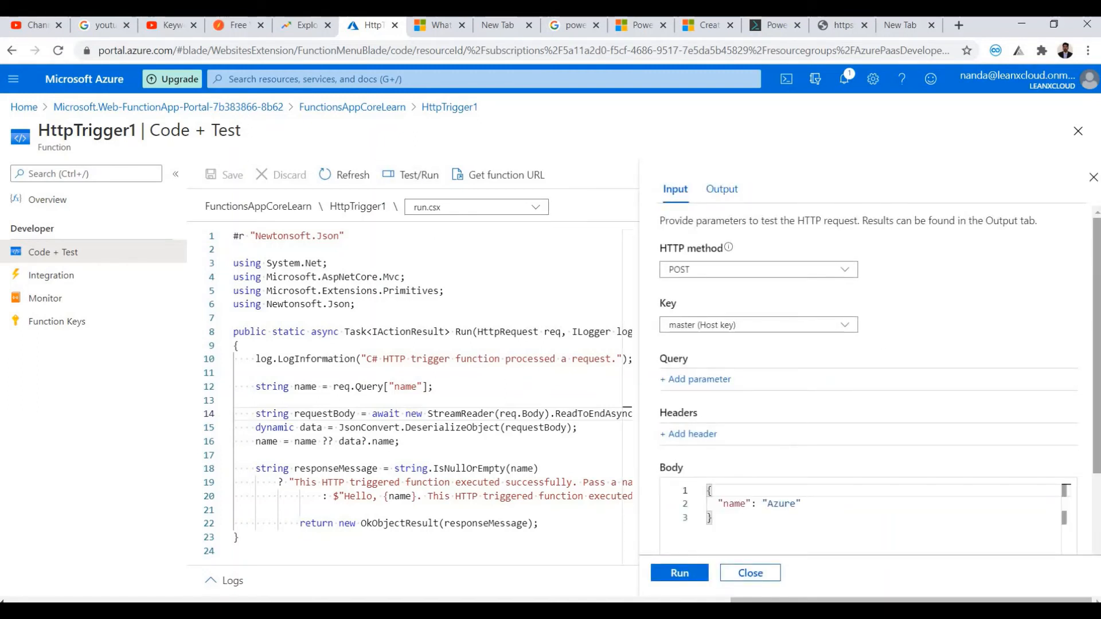
{"action": "scroll", "coordinate": [1098, 337], "scroll_direction": "down", "scroll_amount": 2}
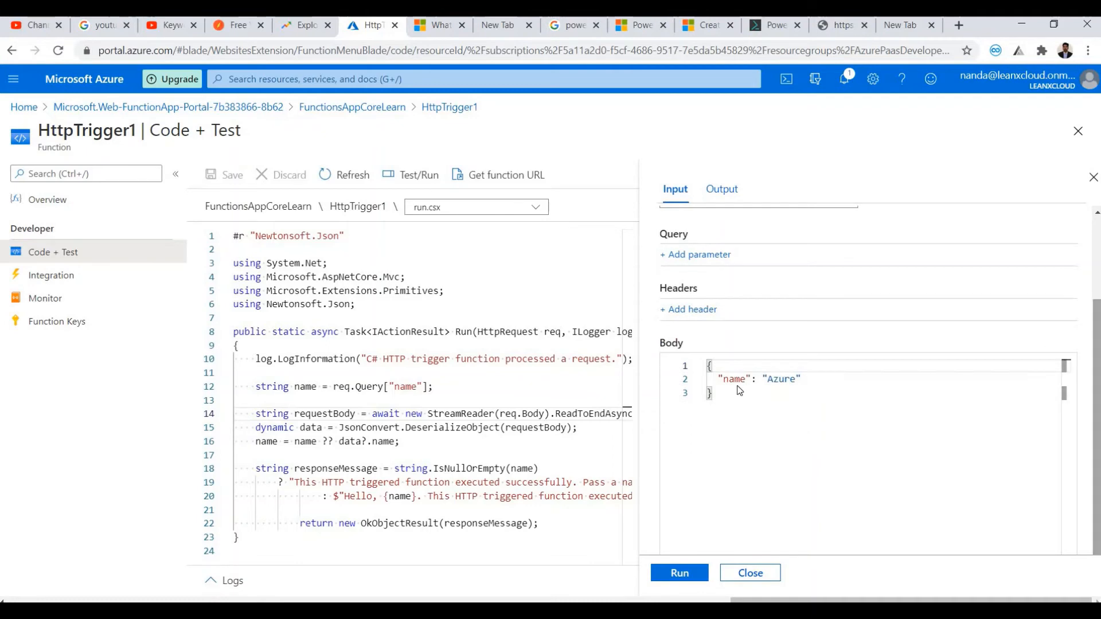
{"action": "double_click", "coordinate": [776, 376]}
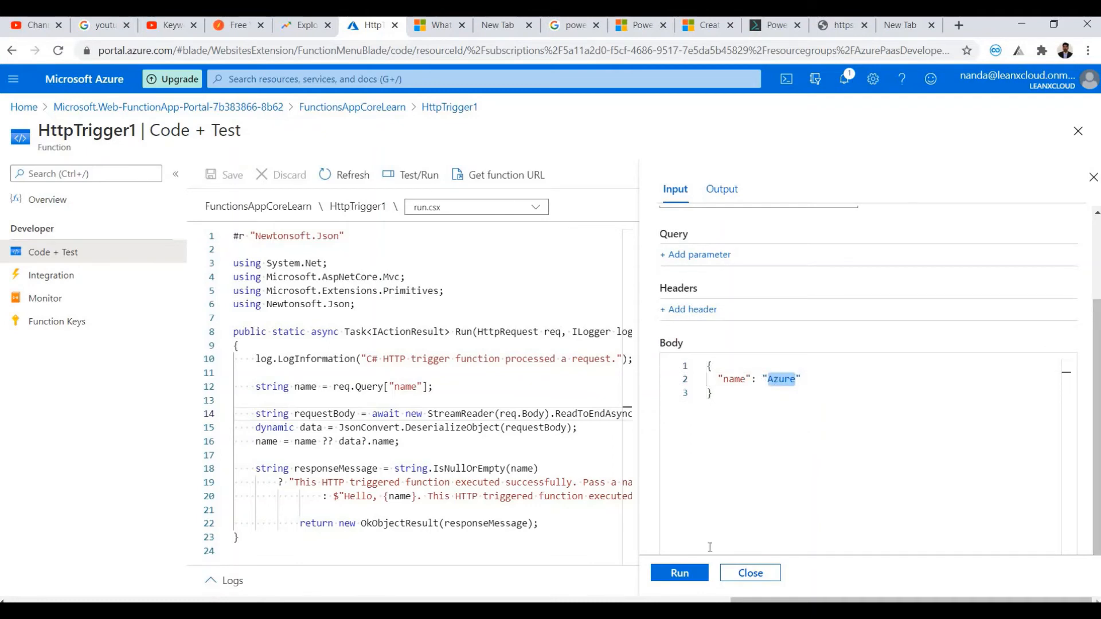
{"action": "left_click", "coordinate": [697, 573]}
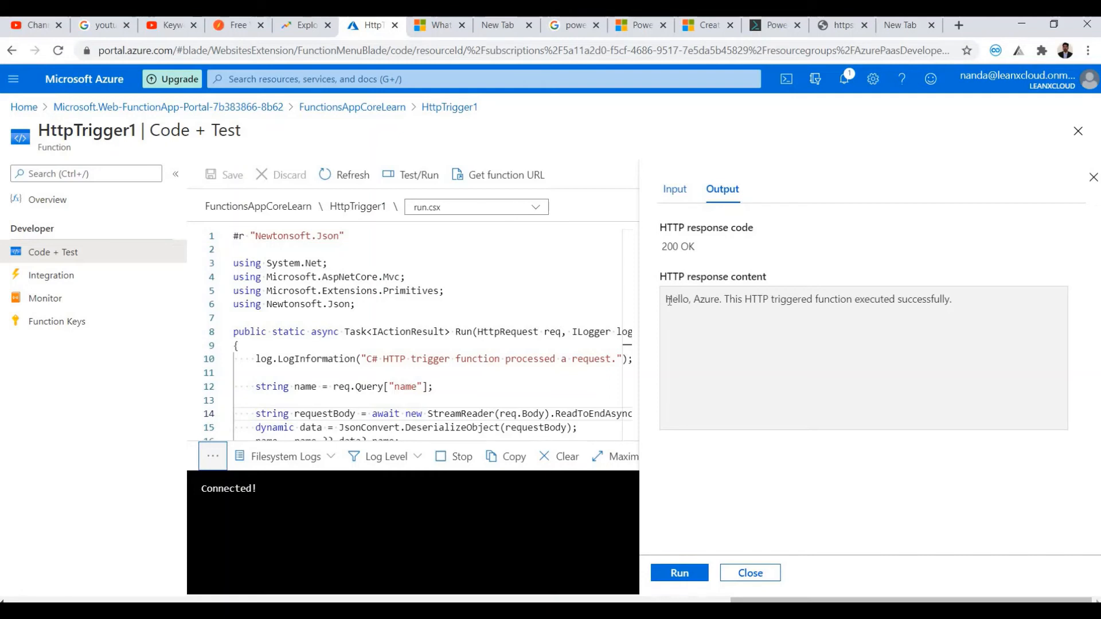
{"action": "left_click_drag", "start_coordinate": [665, 299], "coordinate": [965, 306]}
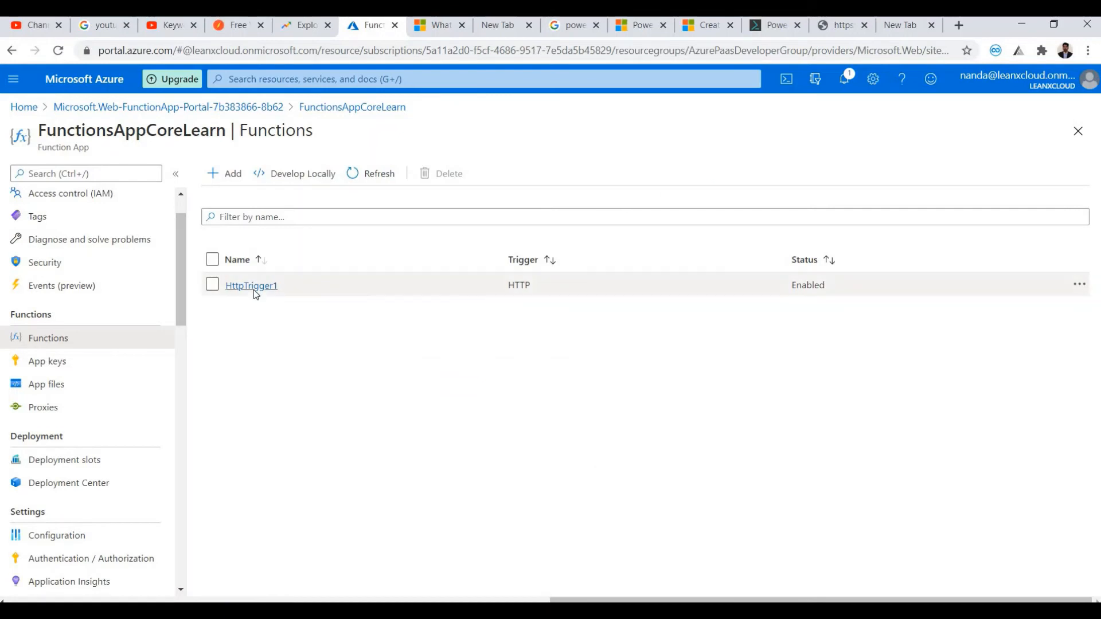
Step: Reopen HttpTrigger1's code from the functions list and examine how the name query parameter is used in the response message
{"action": "left_click", "coordinate": [254, 290]}
{"action": "left_click", "coordinate": [53, 253]}
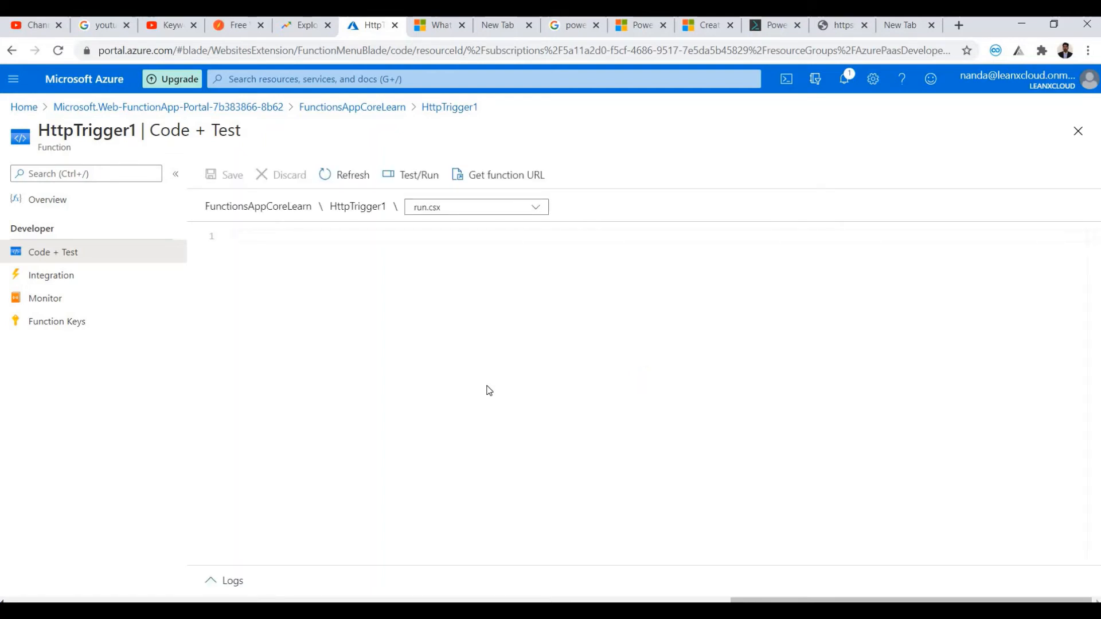
{"action": "left_click", "coordinate": [487, 386]}
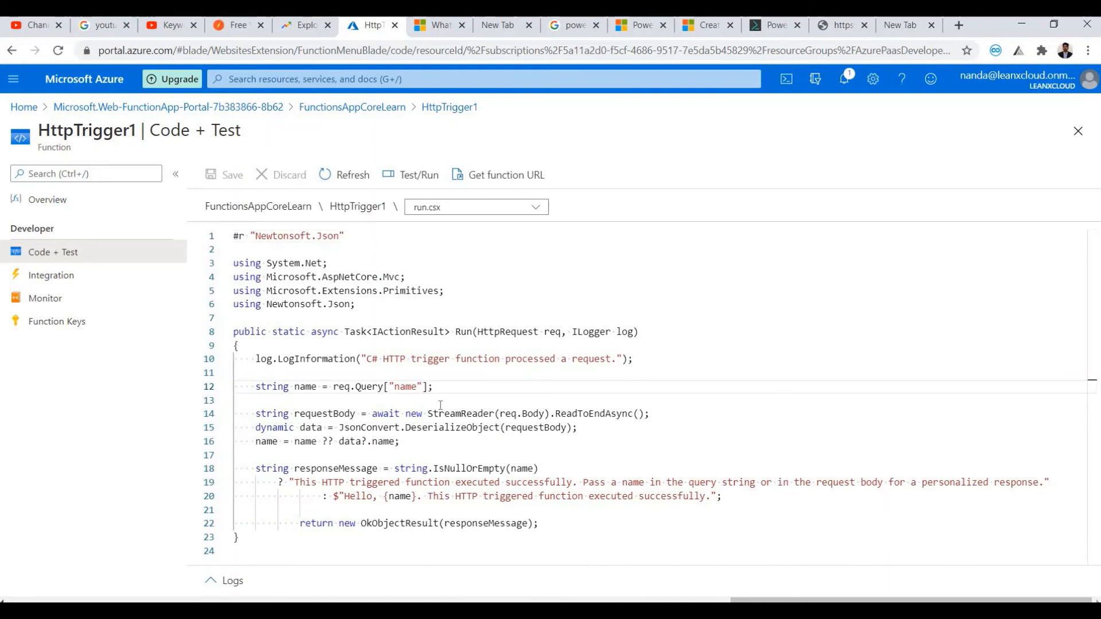
{"action": "left_click_drag", "start_coordinate": [332, 386], "coordinate": [428, 387]}
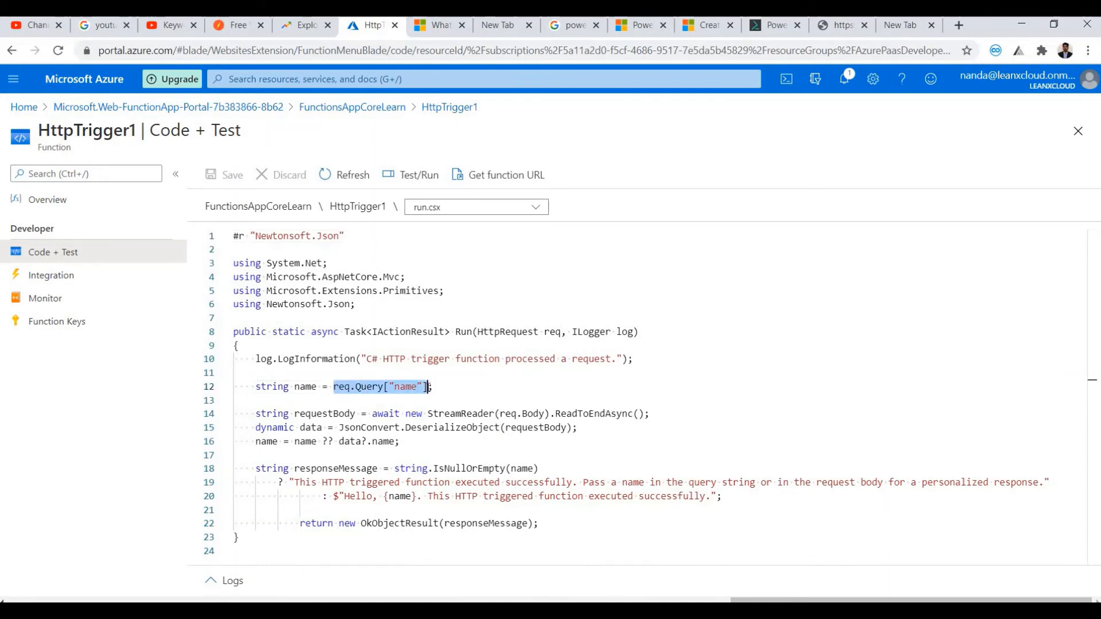
{"action": "double_click", "coordinate": [405, 388]}
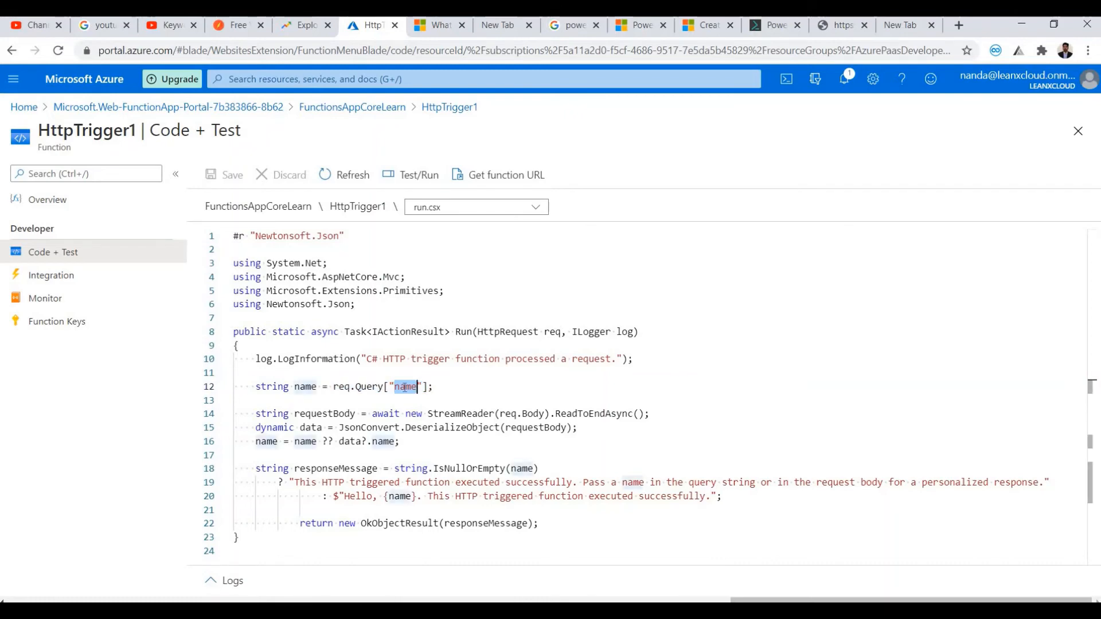
{"action": "triple_click", "coordinate": [401, 496]}
{"action": "left_click", "coordinate": [401, 496]}
{"action": "double_click", "coordinate": [401, 496]}
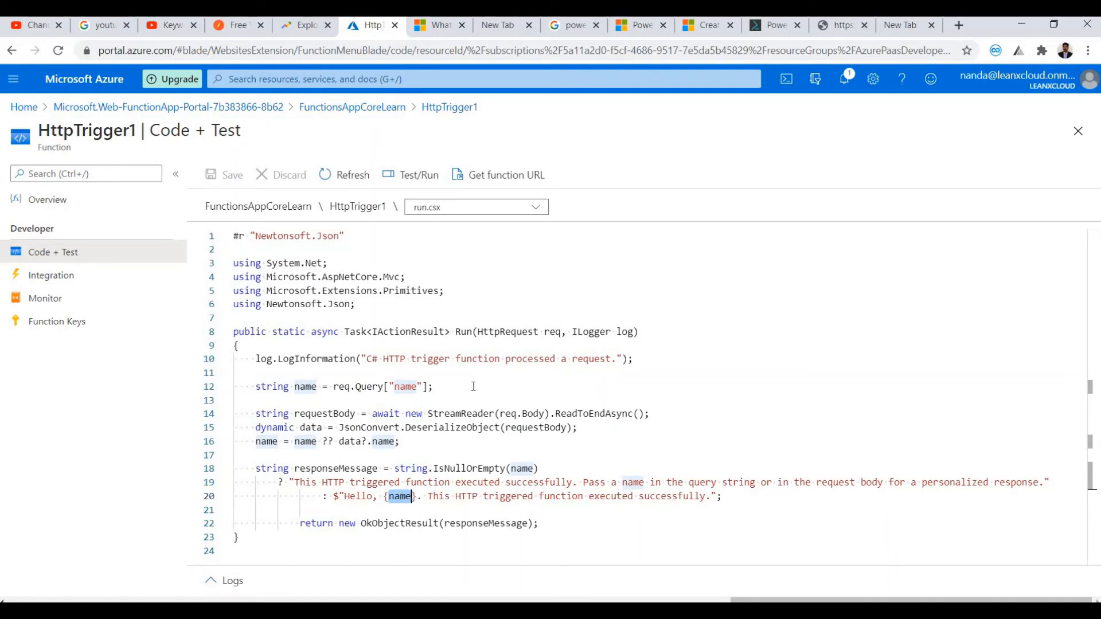
Step: Copy HttpTrigger1's function URL with the default key and paste it, including its access code, into a new GET request in Postman
{"action": "left_click", "coordinate": [492, 182]}
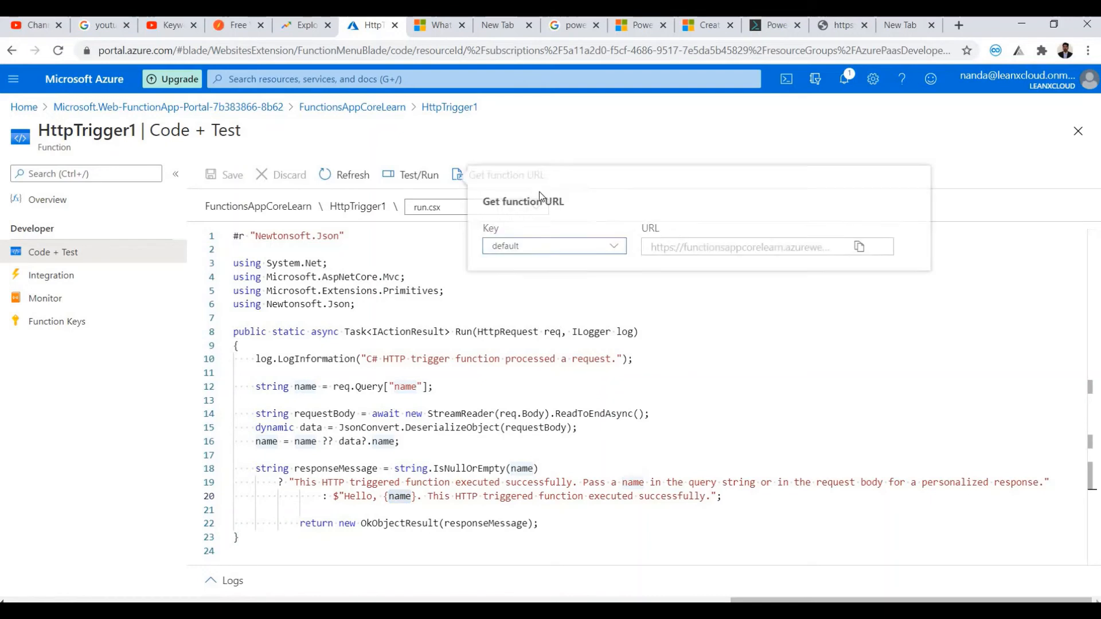
{"action": "left_click", "coordinate": [859, 248]}
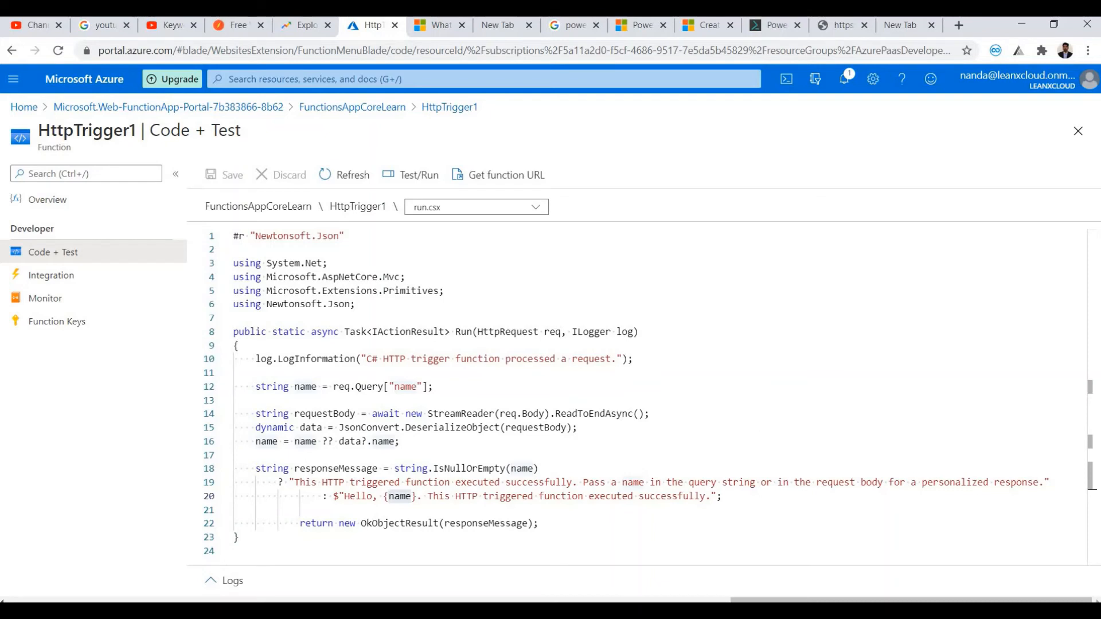
{"action": "mouse_move", "coordinate": [582, 612]}
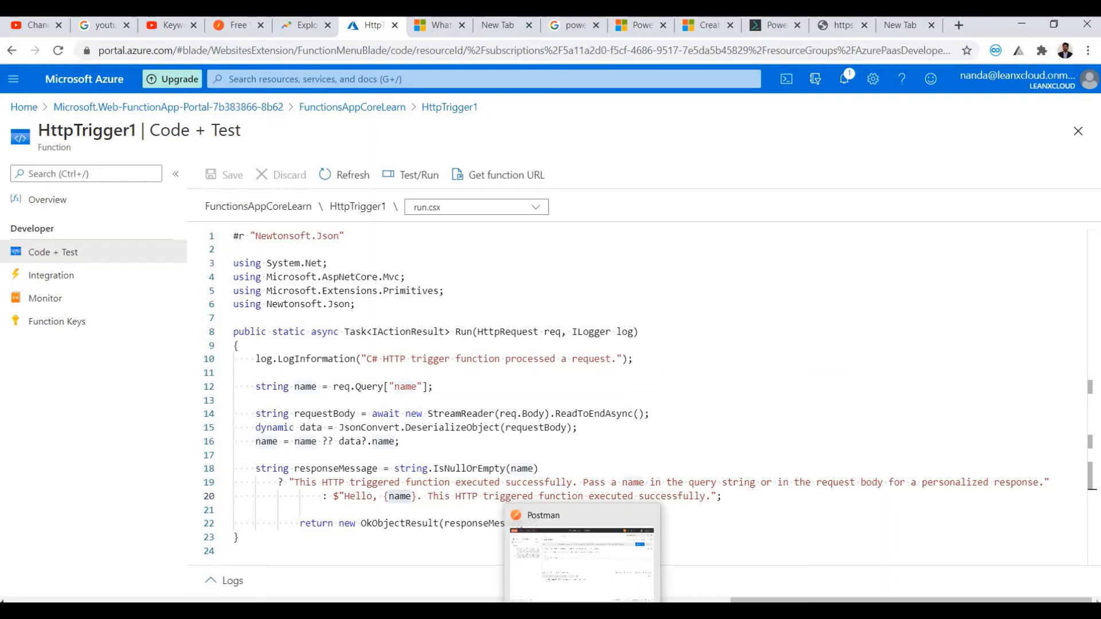
{"action": "left_click", "coordinate": [582, 612]}
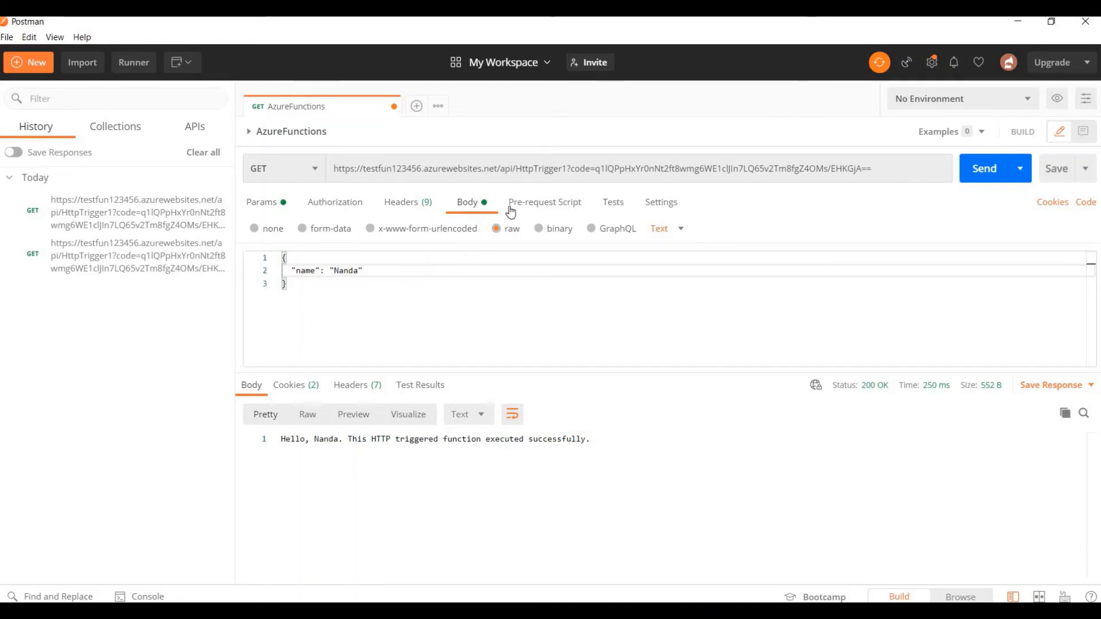
{"action": "left_click", "coordinate": [416, 106]}
{"action": "left_click", "coordinate": [364, 172]}
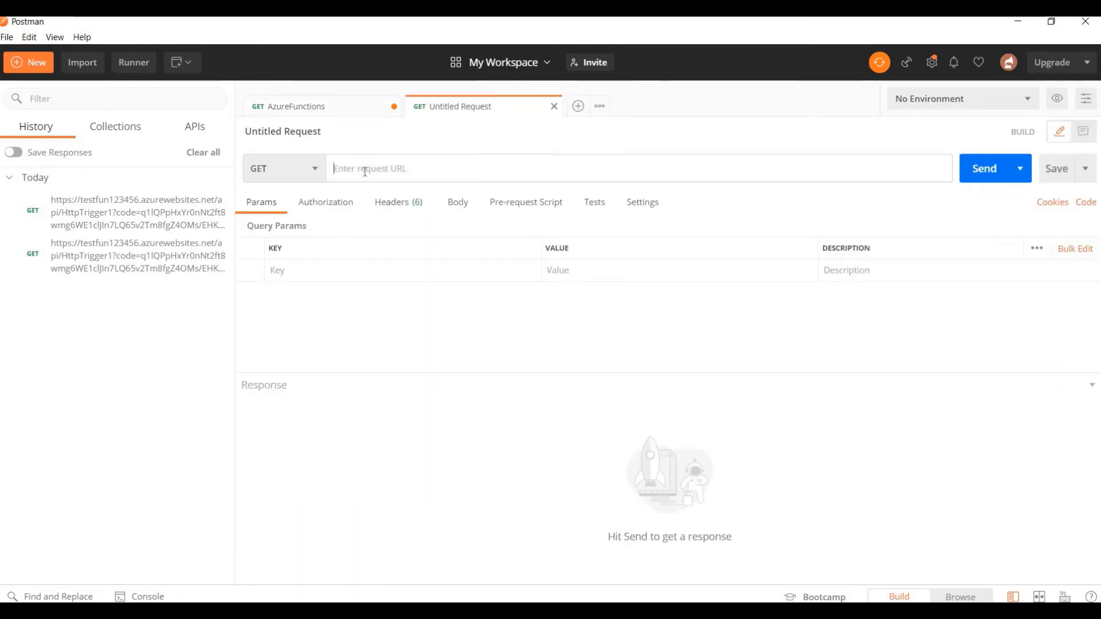
{"action": "key", "text": "ctrl+v"}
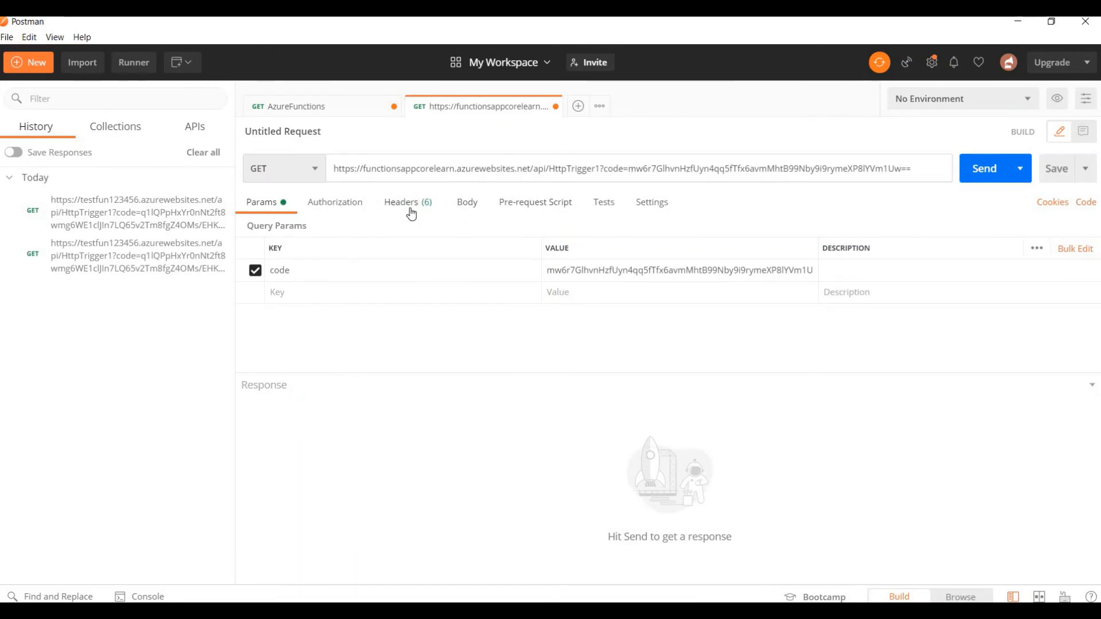
Step: Give the Postman request a raw body containing the JSON copied from HttpTrigger1's test input in the Azure portal
{"action": "left_click", "coordinate": [467, 205]}
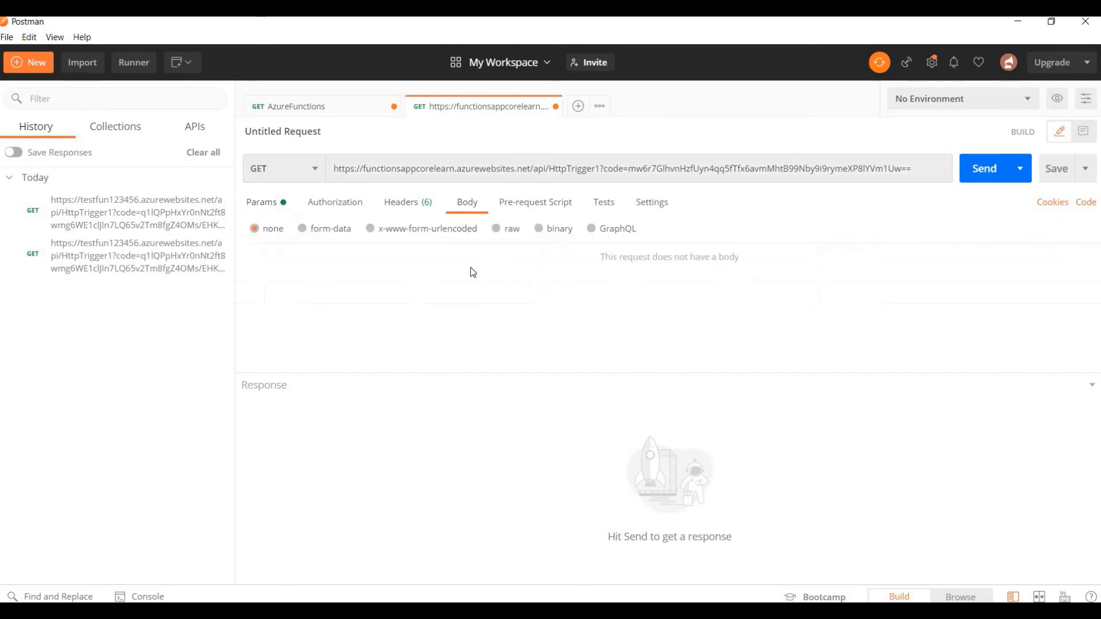
{"action": "left_click", "coordinate": [507, 228]}
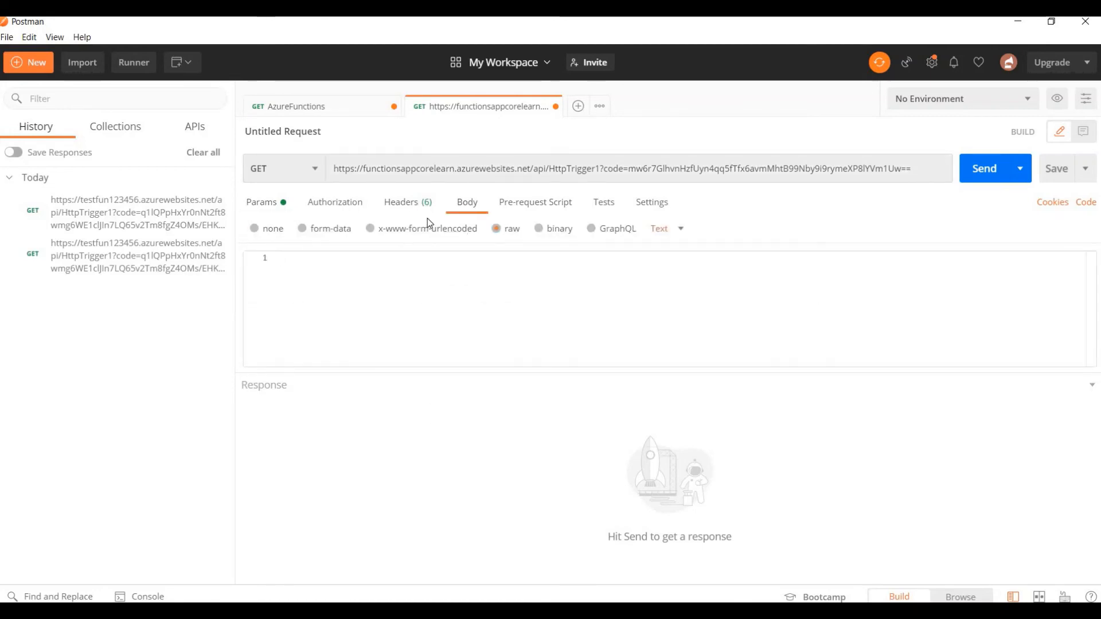
{"action": "key", "text": "alt+Tab"}
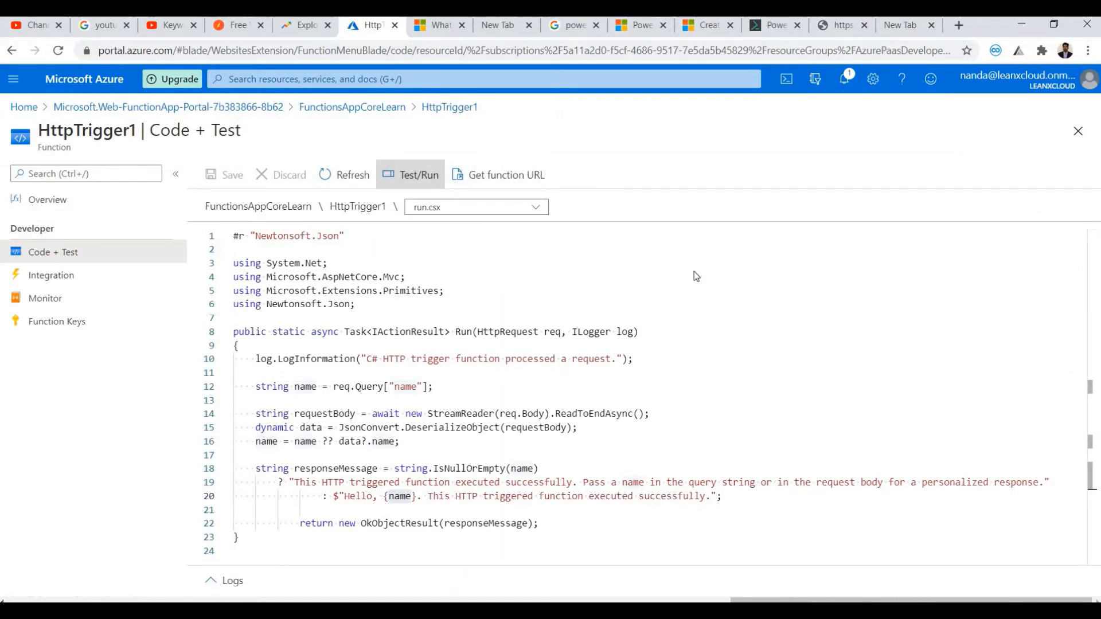
{"action": "left_click", "coordinate": [412, 175]}
{"action": "key", "text": "ctrl+a"}
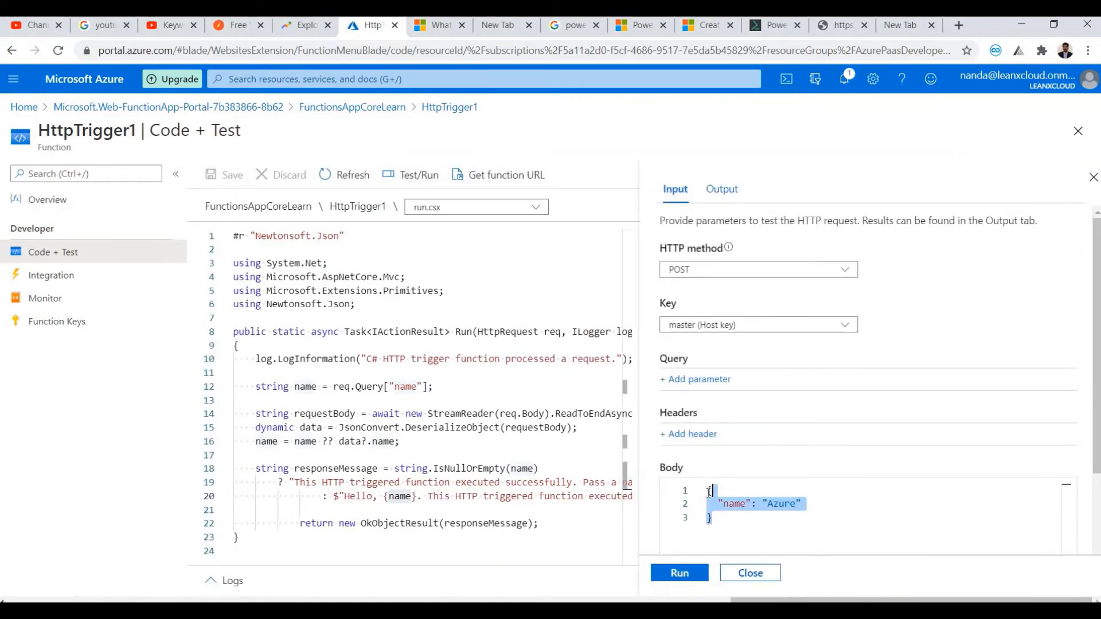
{"action": "key", "text": "alt+Tab"}
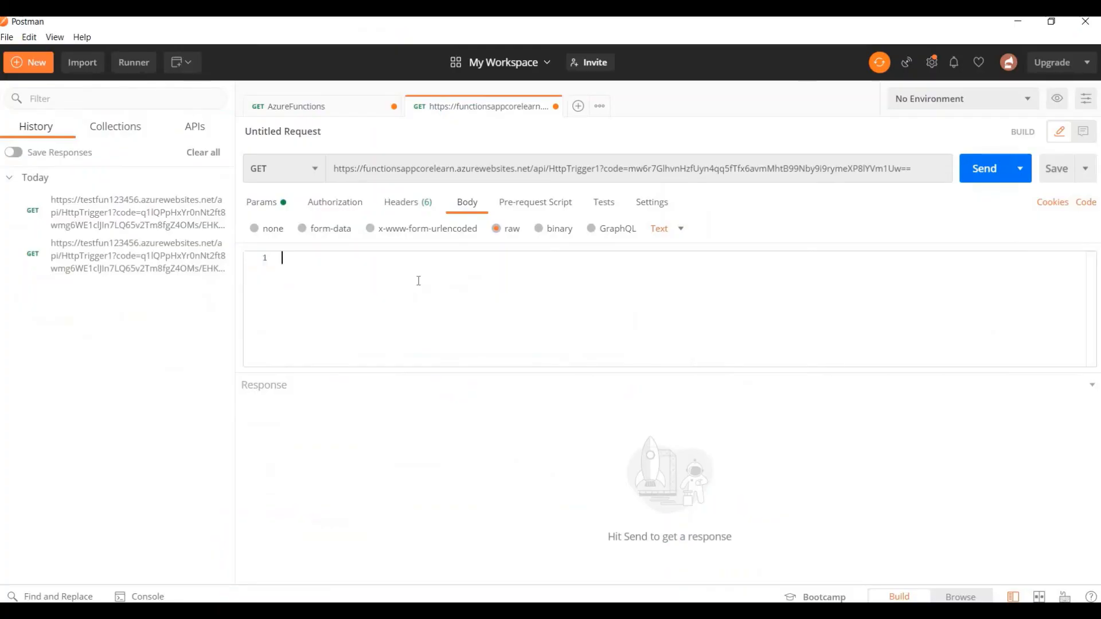
{"action": "left_click", "coordinate": [377, 284]}
{"action": "key", "text": "ctrl+v"}
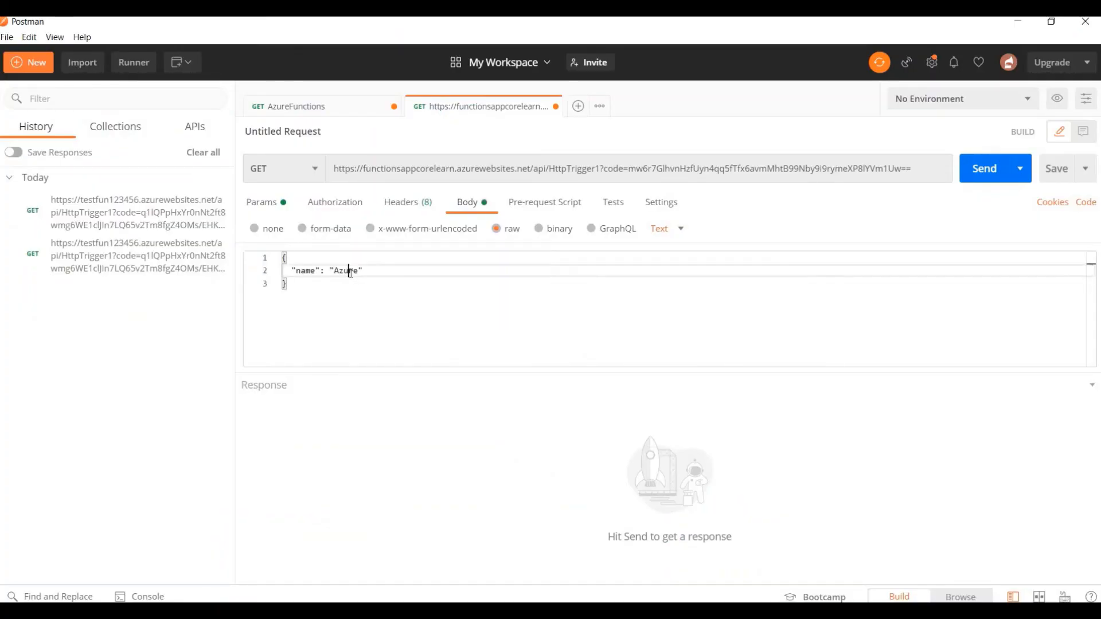
Step: Replace the body's name value with a person's first name followed by "= just to Notify whether Azure Functions is working or Not !!"
{"action": "double_click", "coordinate": [351, 272]}
{"action": "type", "text": "Nanga "}
{"action": "type", "text": "= just to"}
{"action": "type", "text": " Notify "}
{"action": "type", "text": "whehter ti"}
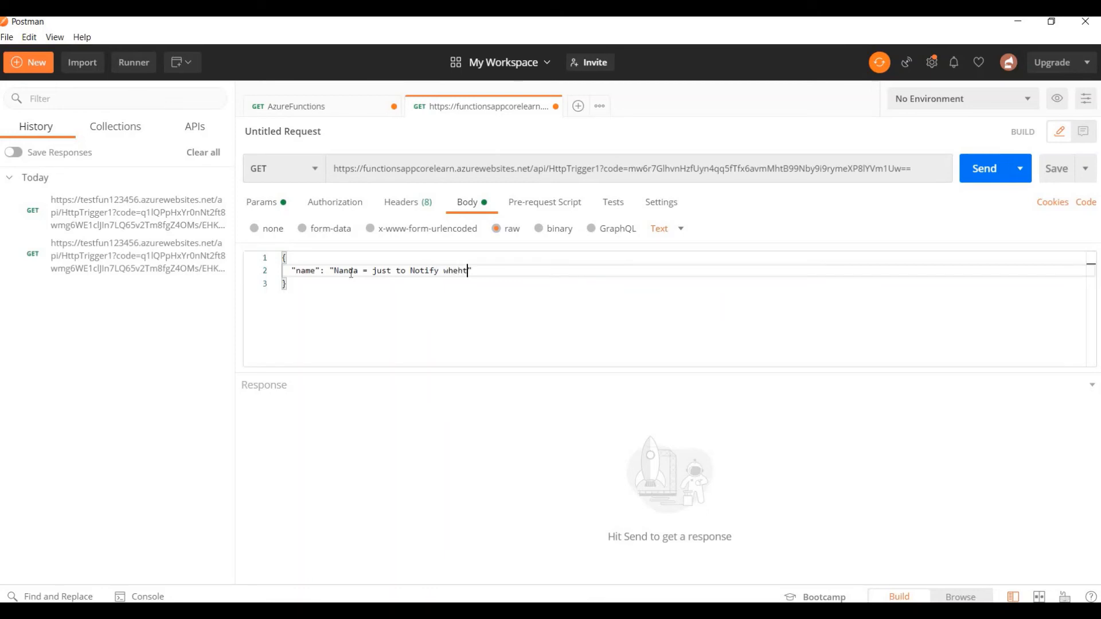
{"action": "key", "text": "BackSpace"}
{"action": "key", "text": "BackSpace"}
{"action": "key", "text": "BackSpace"}
{"action": "key", "text": "BackSpace"}
{"action": "key", "text": "BackSpace"}
{"action": "key", "text": "BackSpace"}
{"action": "key", "text": "BackSpace"}
{"action": "key", "text": "BackSpace"}
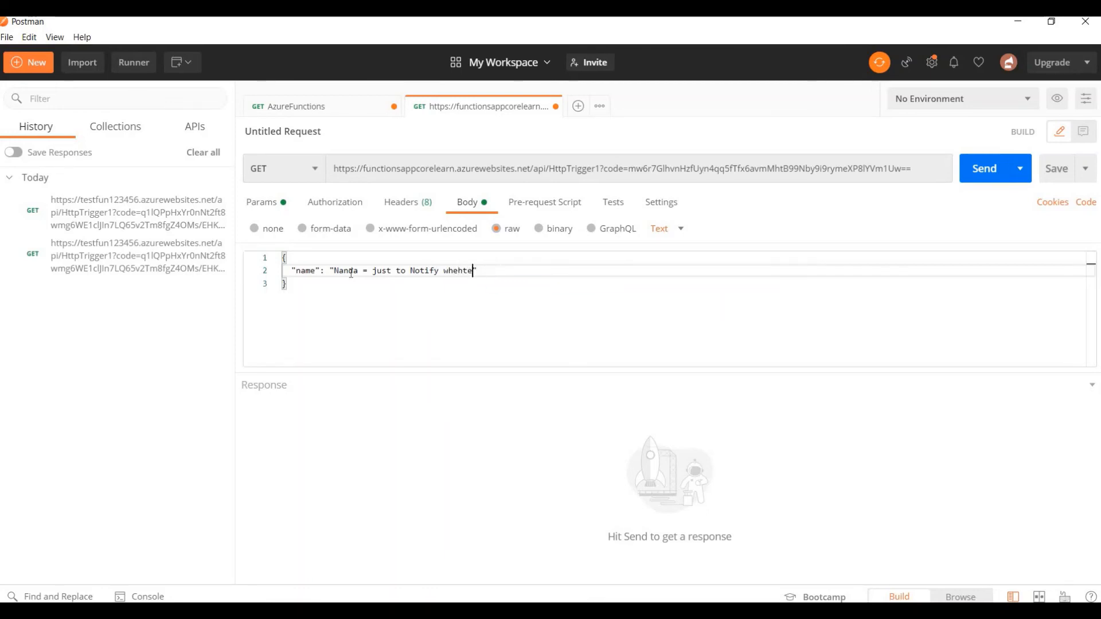
{"action": "type", "text": "ther Azure Fucntions"}
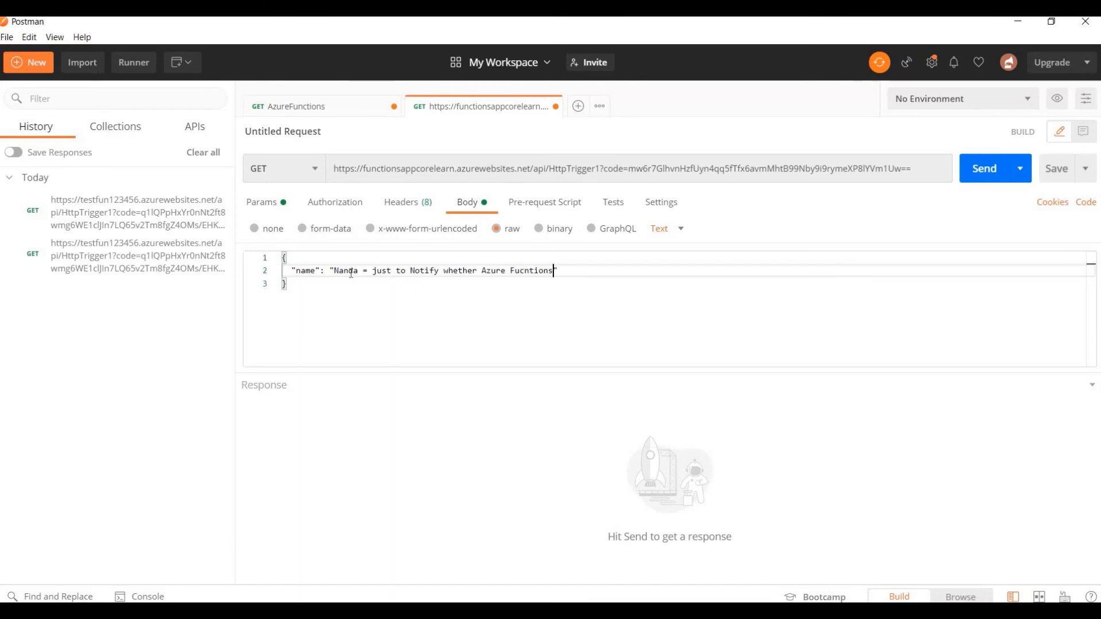
{"action": "key", "text": "BackSpace"}
{"action": "key", "text": "BackSpace"}
{"action": "key", "text": "BackSpace"}
{"action": "key", "text": "BackSpace"}
{"action": "key", "text": "BackSpace"}
{"action": "key", "text": "BackSpace"}
{"action": "key", "text": "BackSpace"}
{"action": "type", "text": "nctions "}
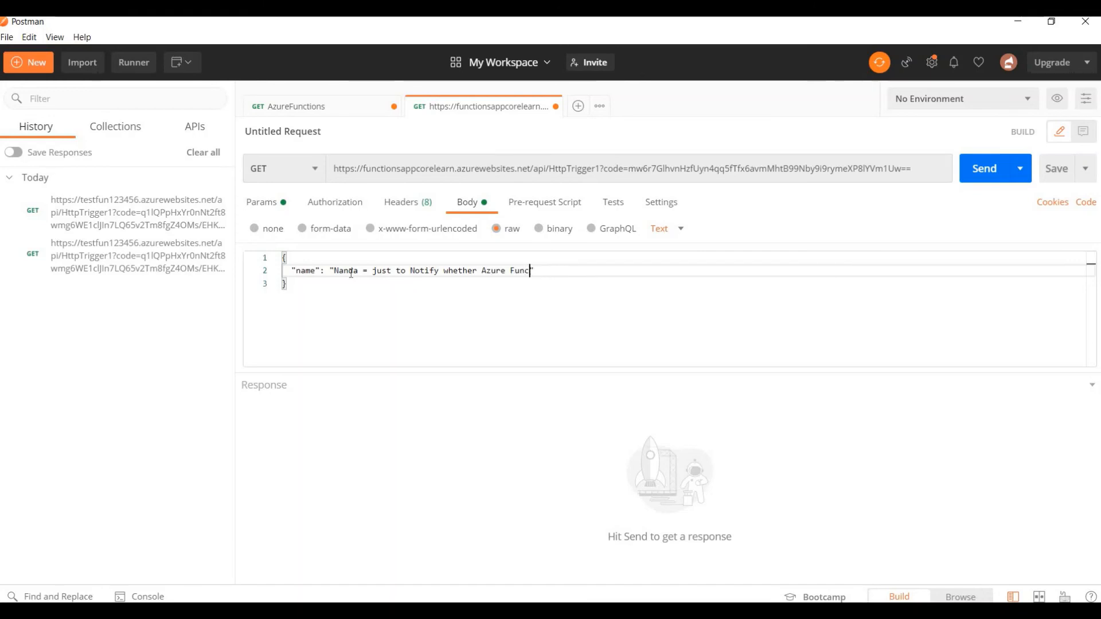
{"action": "type", "text": "is "}
{"action": "type", "text": "working"}
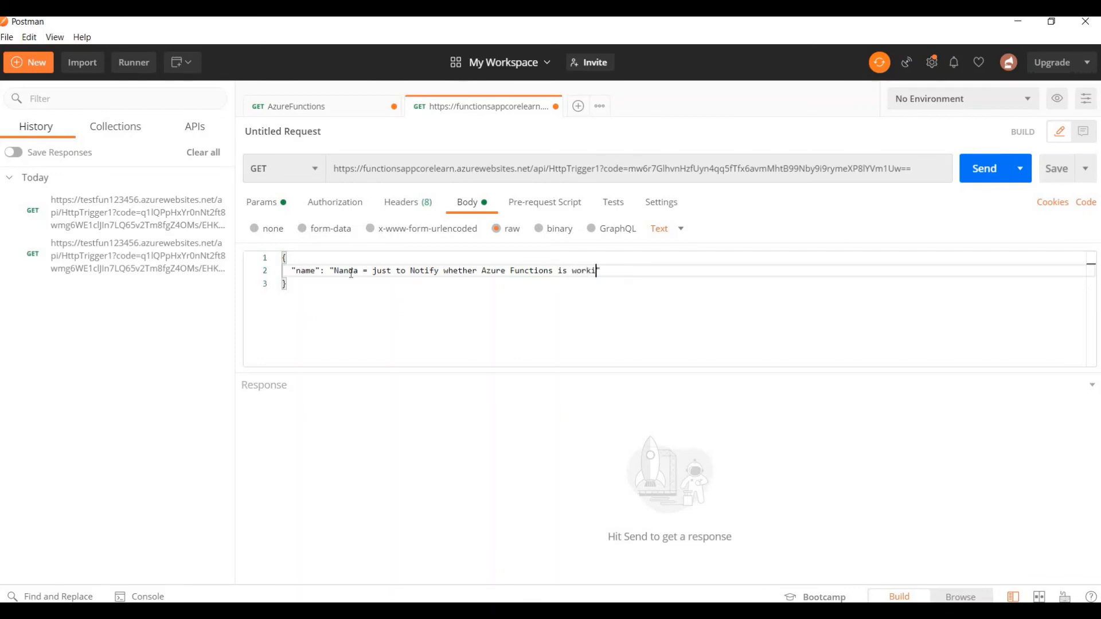
{"action": "key", "text": "BackSpace"}
{"action": "key", "text": "BackSpace"}
{"action": "type", "text": "ng or Not !!"}
Step: Close HttpTrigger1's test pane in the Azure portal and send the GET request from Postman
{"action": "key", "text": "alt+Tab"}
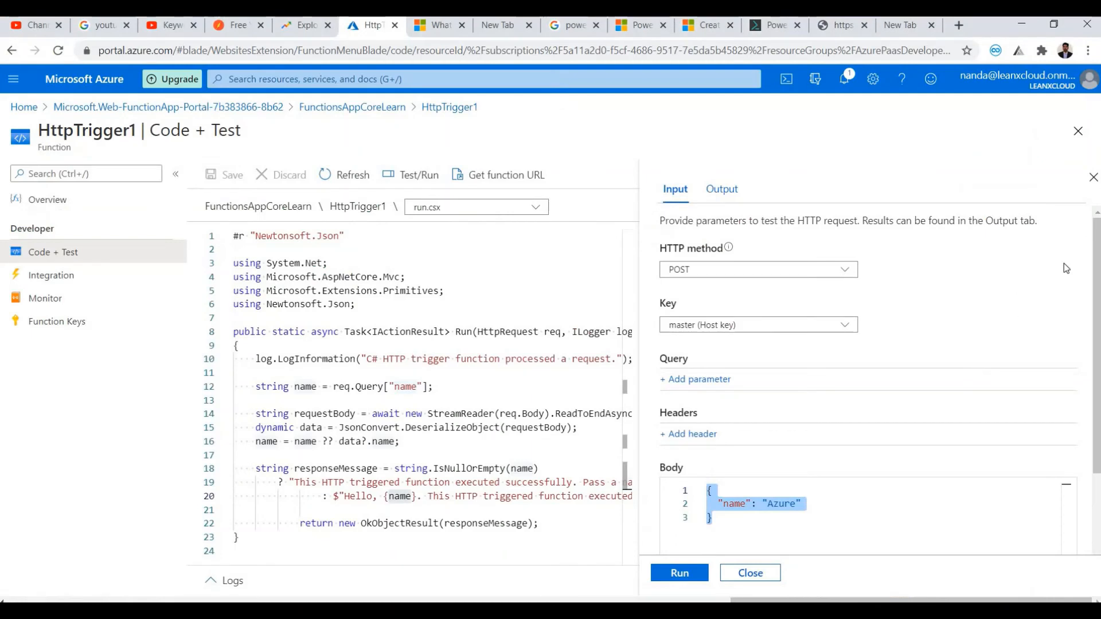
{"action": "left_click", "coordinate": [1093, 178]}
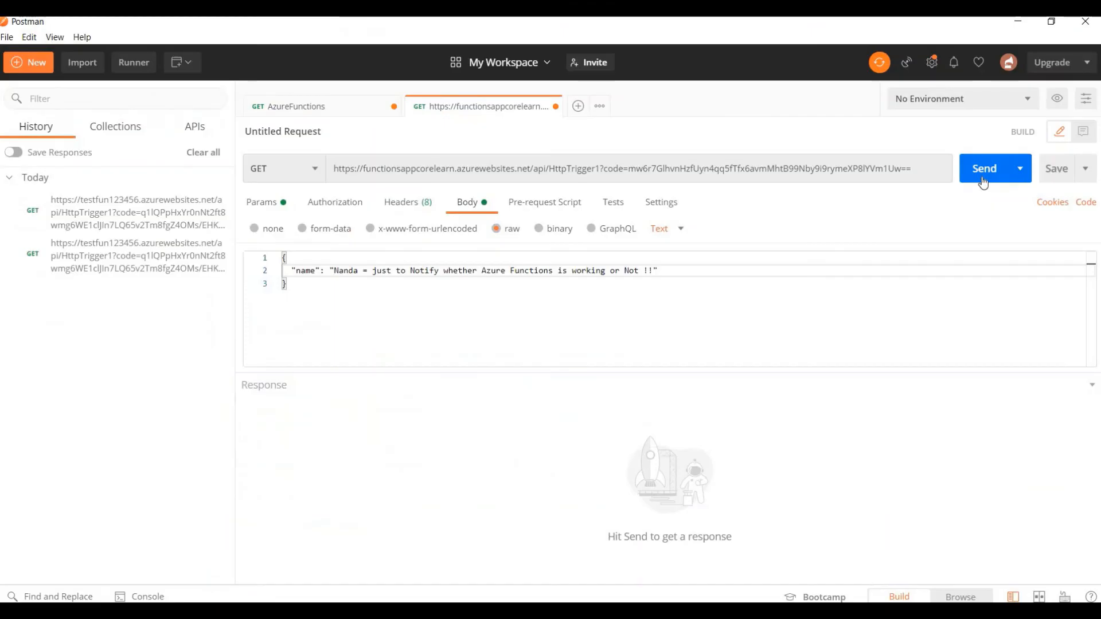
{"action": "left_click", "coordinate": [983, 179]}
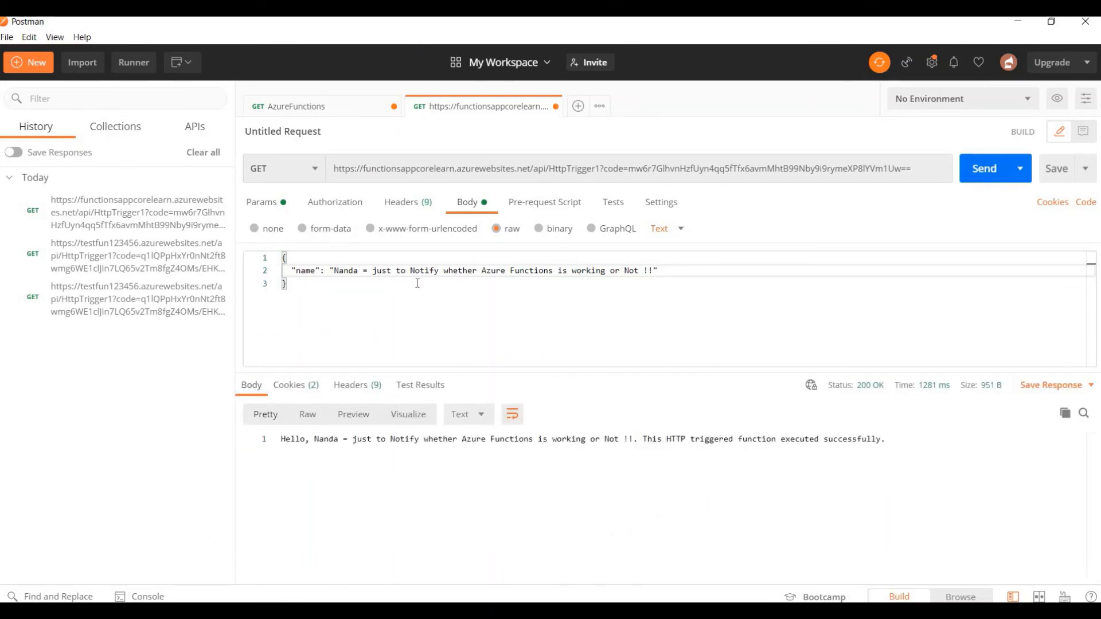
Step: Compare the response body in Postman with the "Hello, {name}" response message in HttpTrigger1's run.csx code in the Azure portal
{"action": "left_click", "coordinate": [594, 609]}
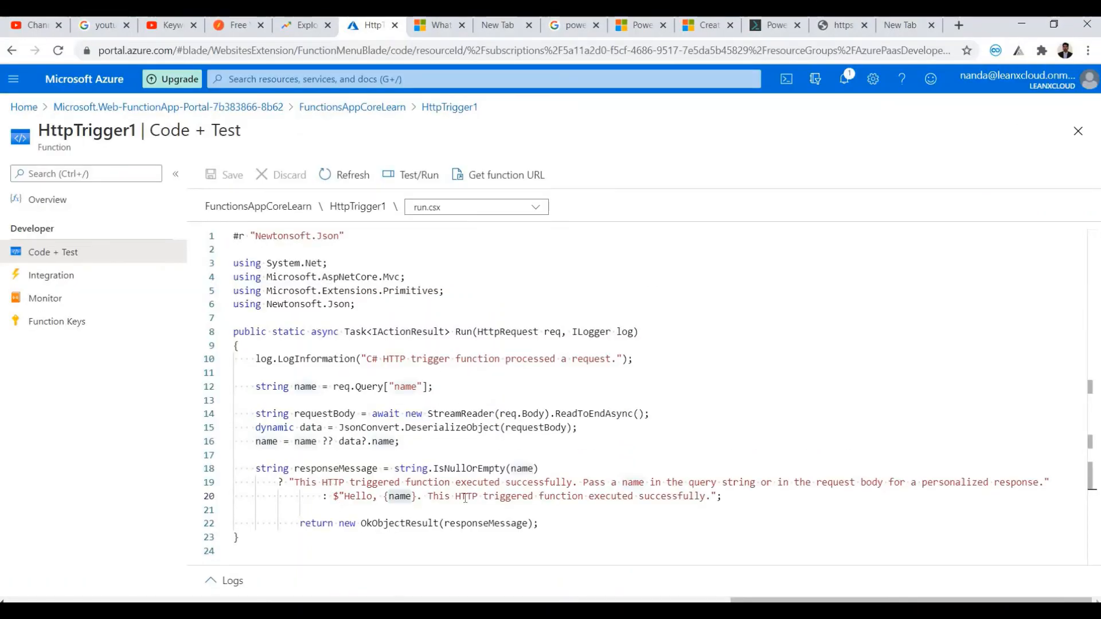
{"action": "left_click_drag", "start_coordinate": [339, 496], "coordinate": [712, 497]}
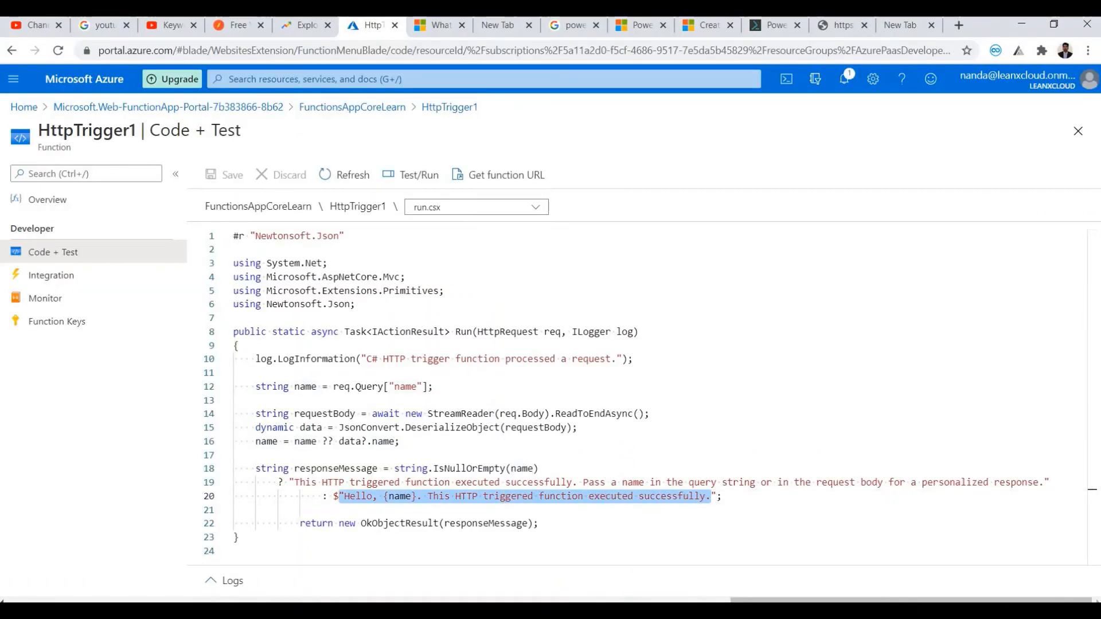
{"action": "left_click", "coordinate": [584, 609]}
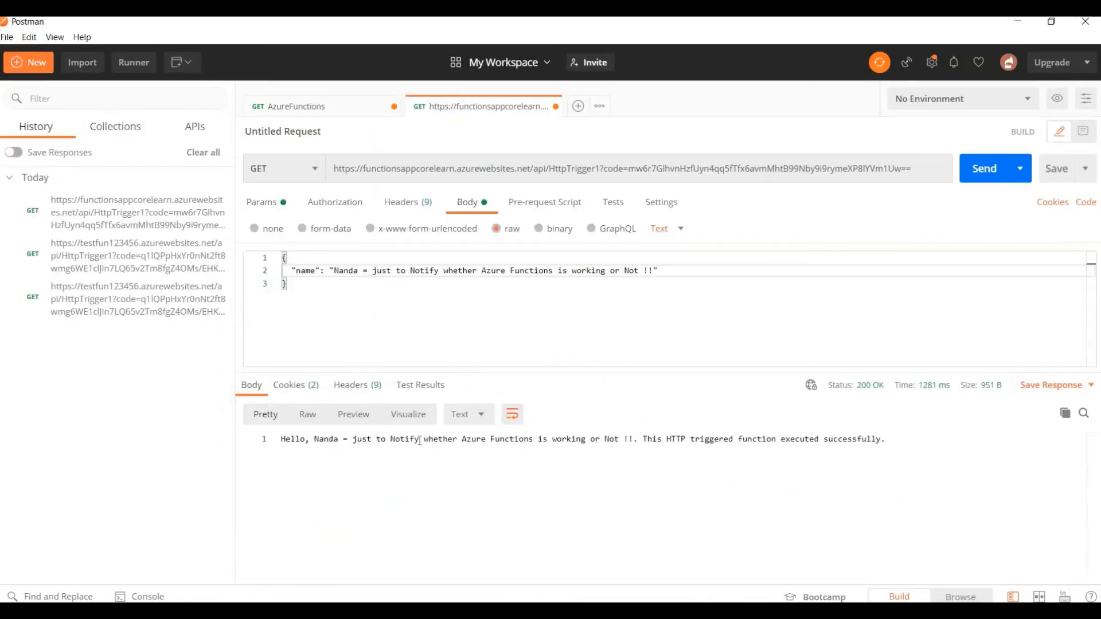
{"action": "left_click_drag", "start_coordinate": [356, 440], "coordinate": [635, 440]}
{"action": "left_click_drag", "start_coordinate": [637, 440], "coordinate": [320, 439]}
{"action": "key", "text": "alt+Tab"}
{"action": "left_click", "coordinate": [406, 499]}
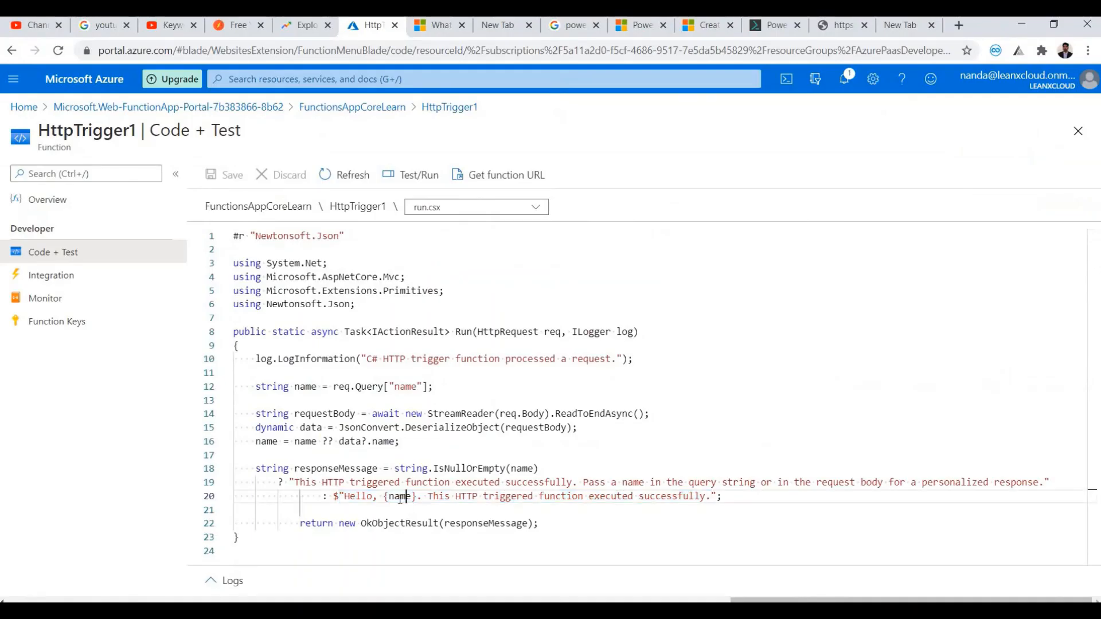
{"action": "double_click", "coordinate": [406, 498]}
{"action": "left_click_drag", "start_coordinate": [344, 499], "coordinate": [716, 497]}
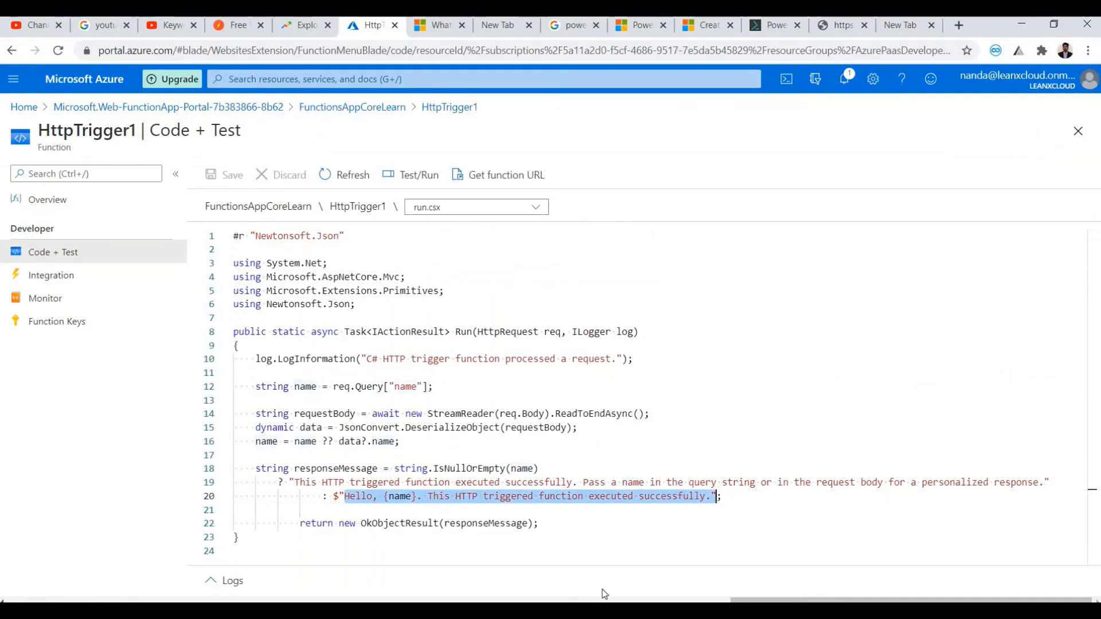
{"action": "key", "text": "alt+Tab"}
{"action": "left_click", "coordinate": [499, 472]}
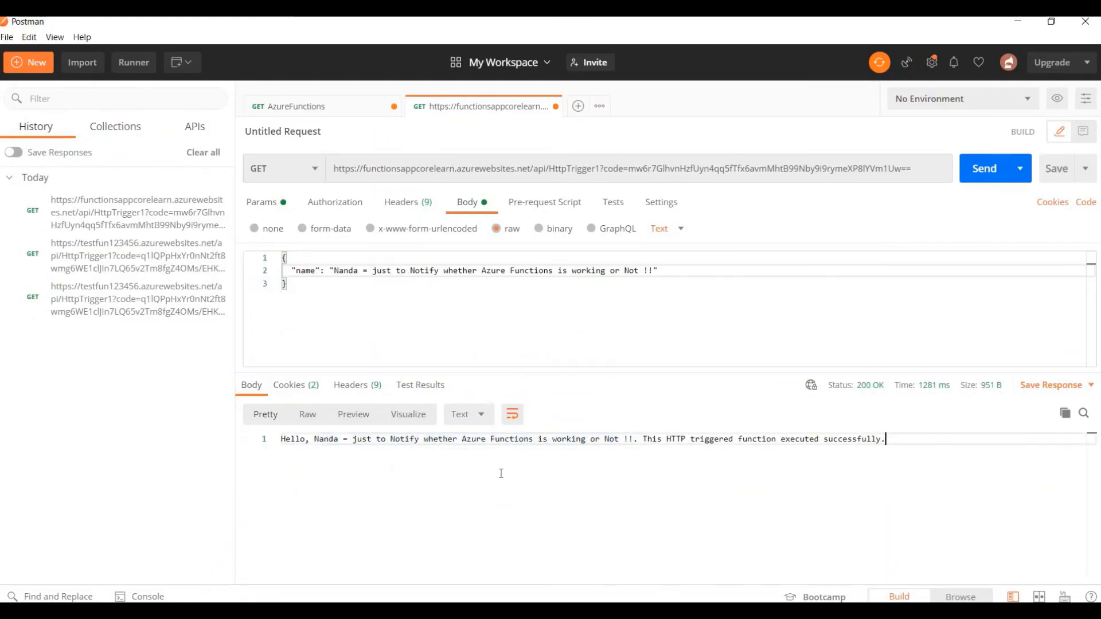